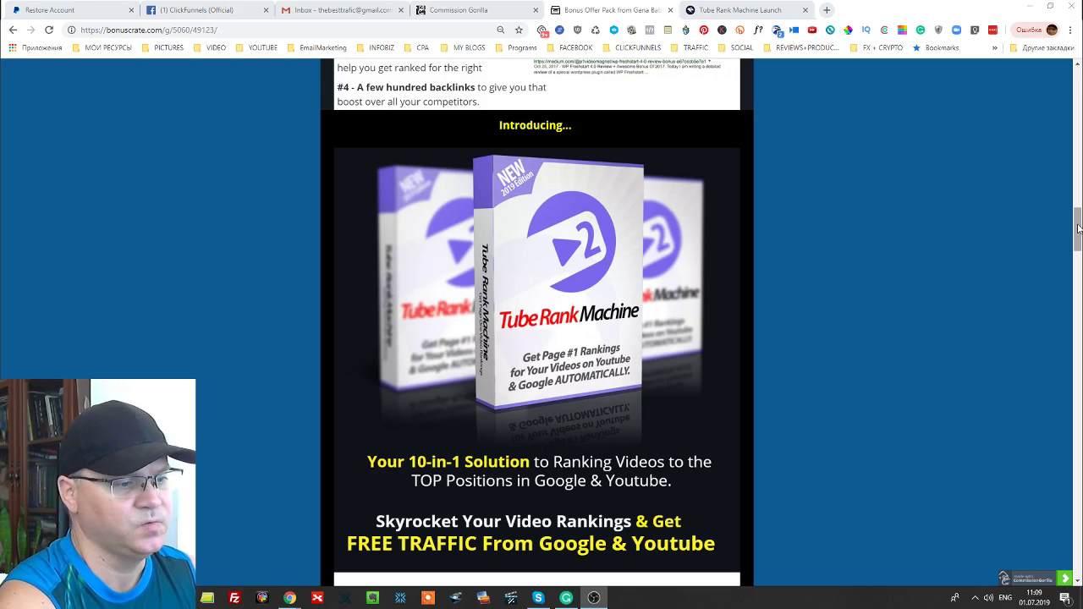
# - Scroll past the feature list to Bonus #2 YouTube Traffic Mastery and Bonus #3
pyautogui.moveTo(1077, 229); pyautogui.dragTo(1076, 263)
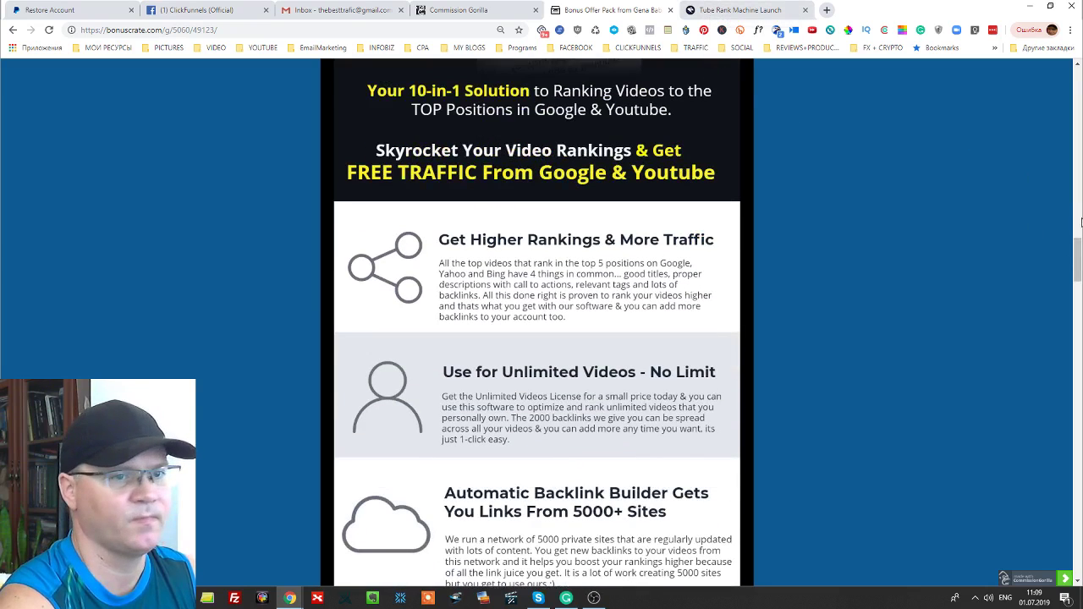
pyautogui.moveTo(1078, 266); pyautogui.dragTo(1078, 239)
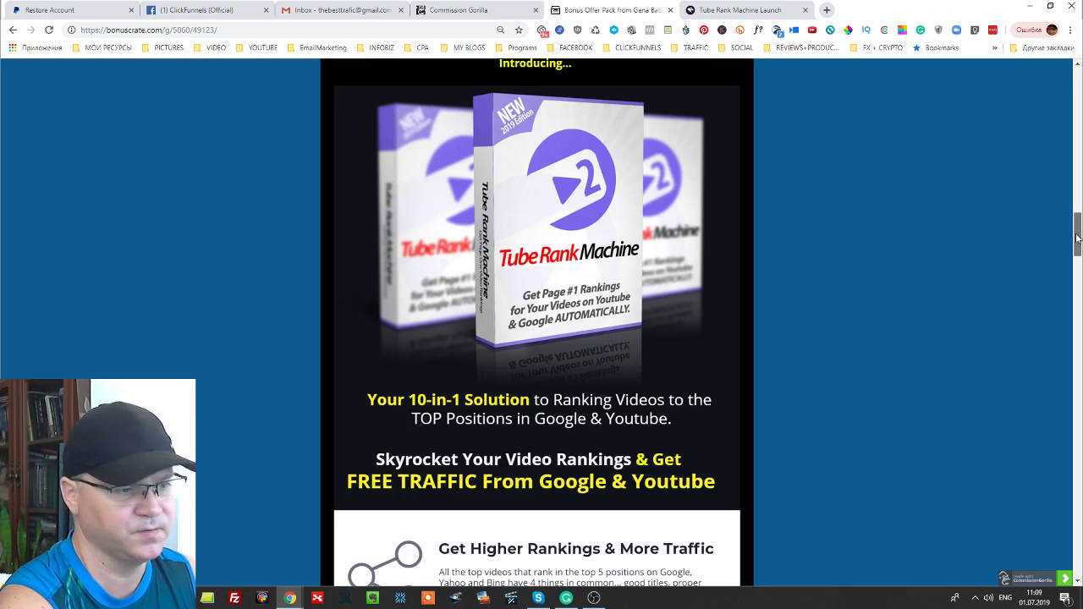
pyautogui.moveTo(1077, 239); pyautogui.dragTo(1078, 241)
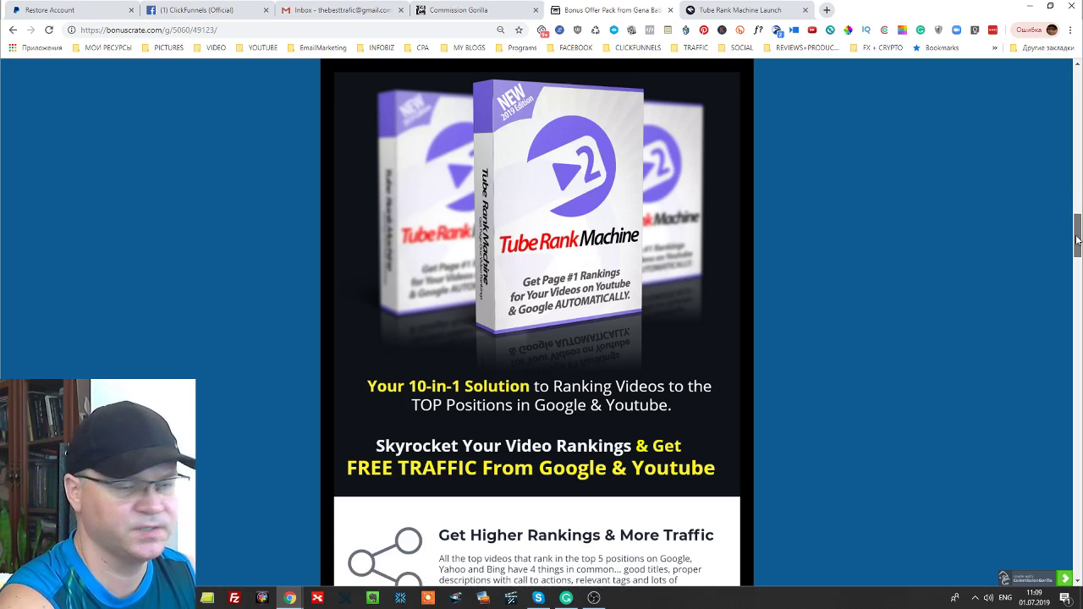
pyautogui.moveTo(1077, 241); pyautogui.dragTo(1079, 461)
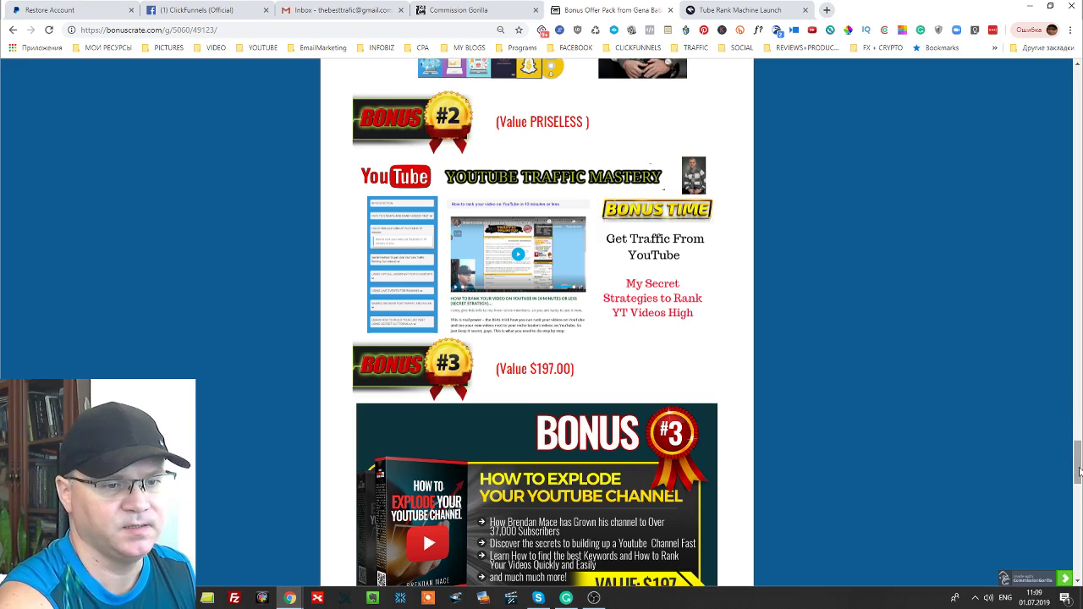
# - Scroll back up to Bonus #1, the 20+ bonuses pack valued at $427.95
pyautogui.moveTo(1078, 471); pyautogui.dragTo(1079, 468)
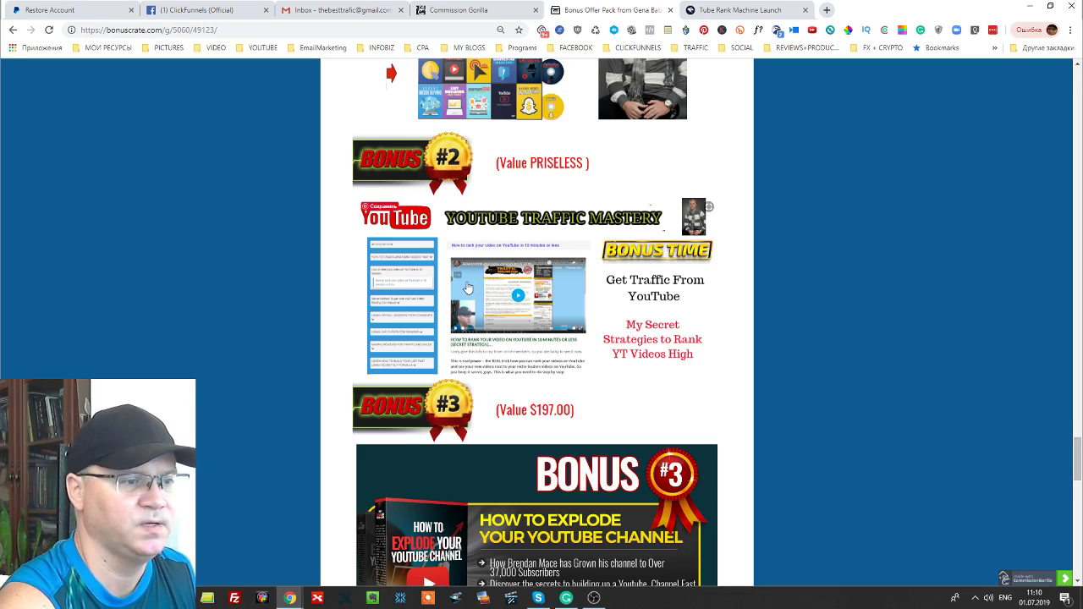
pyautogui.moveTo(536, 499)
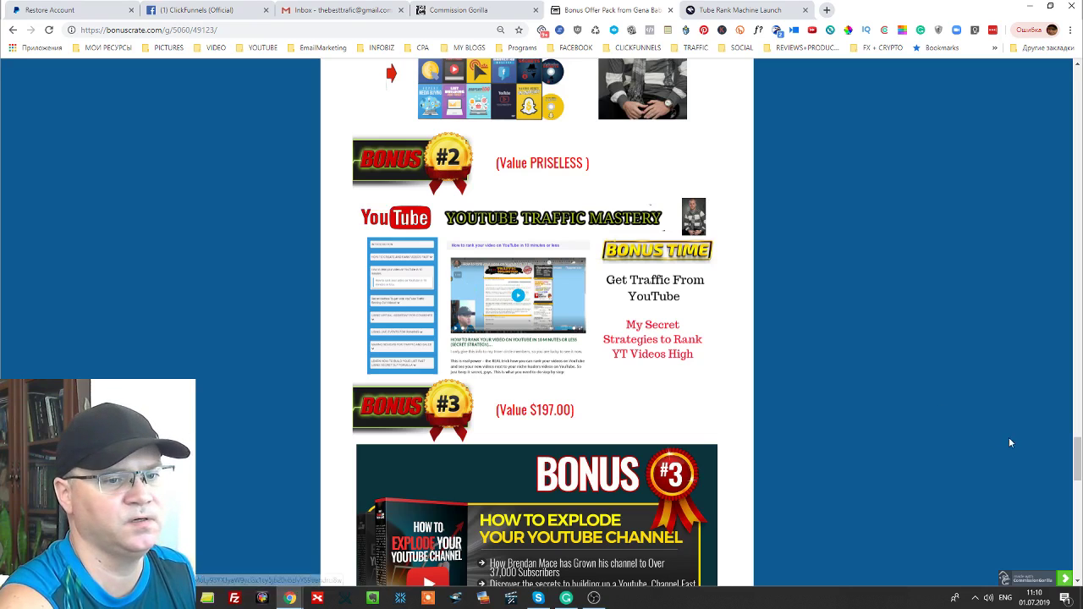
pyautogui.moveTo(1077, 468); pyautogui.dragTo(1077, 446)
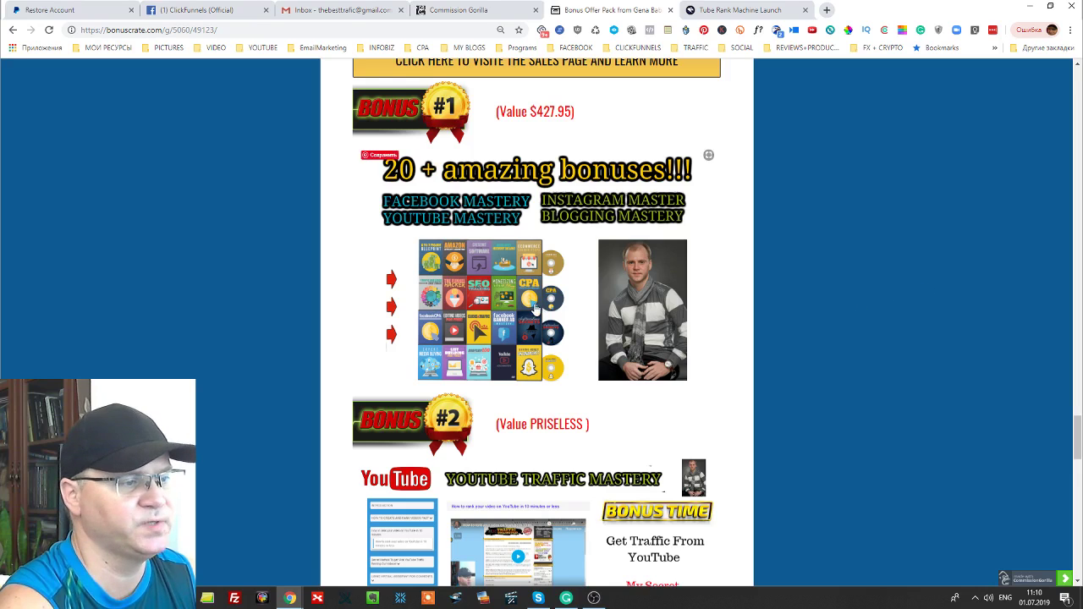
pyautogui.moveTo(480, 305)
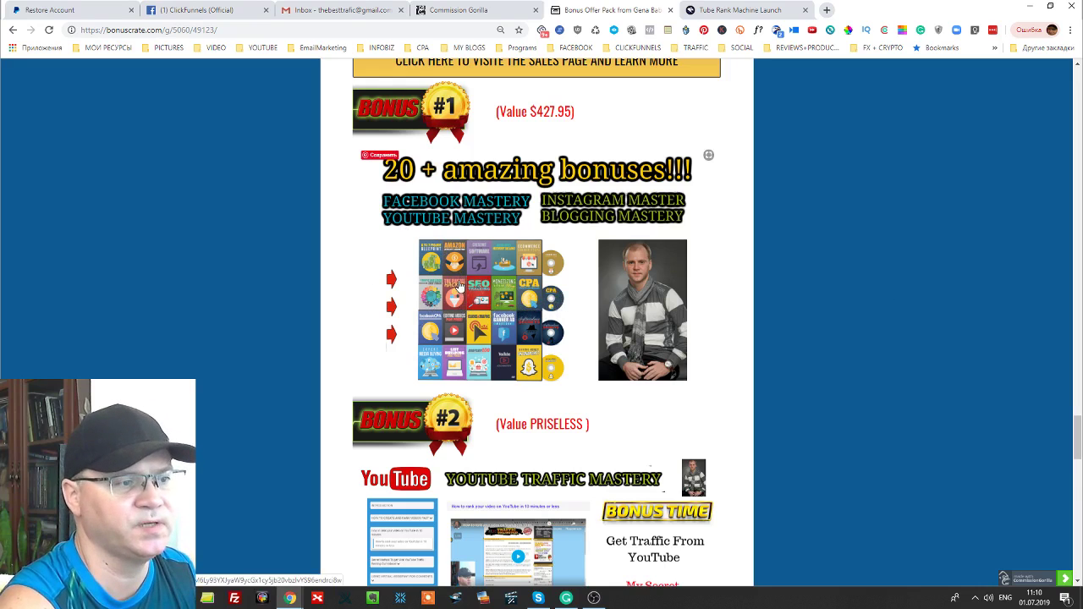
# - Scroll past Bonus #3 to Bonus #4 Instagram Automation ($49.50) and Bonus #5 EasySketchPro
pyautogui.scroll(-1, 508, 269)
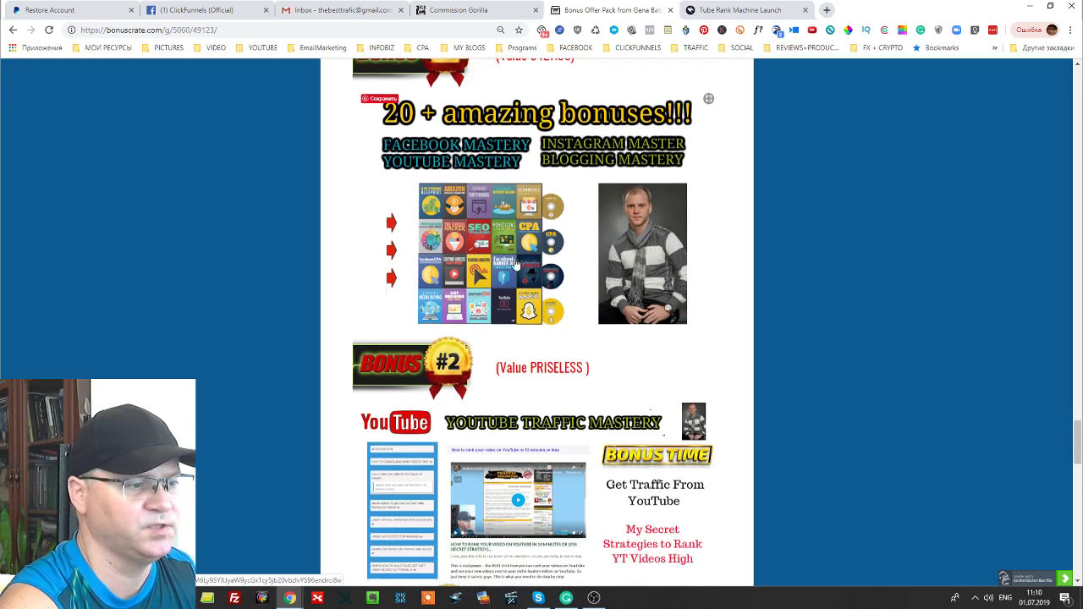
pyautogui.scroll(-1, 533, 249)
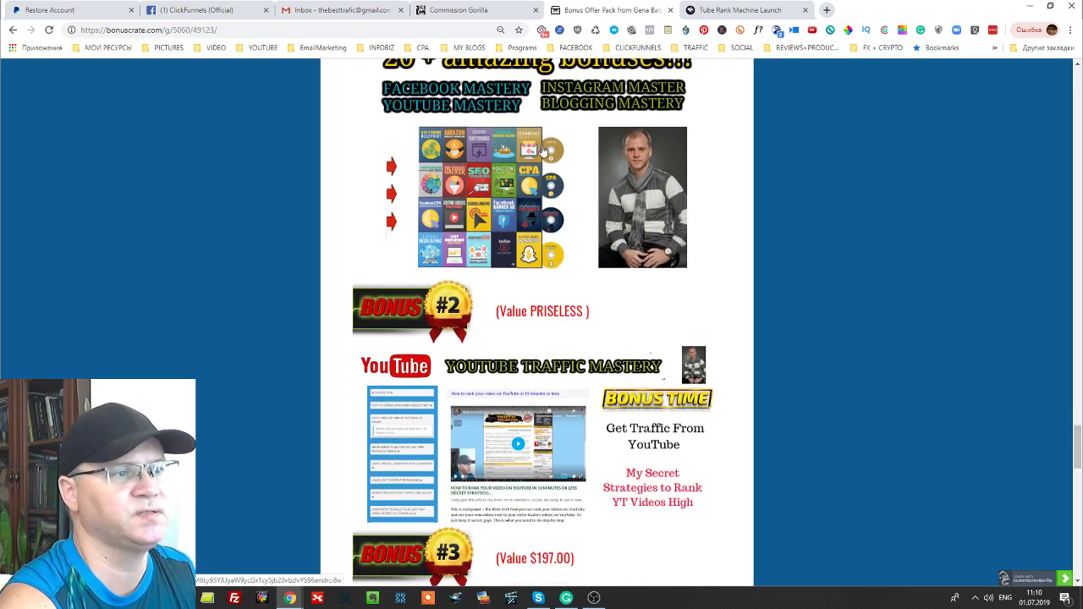
pyautogui.scroll(-1, 561, 153)
pyautogui.scroll(-1, 565, 157)
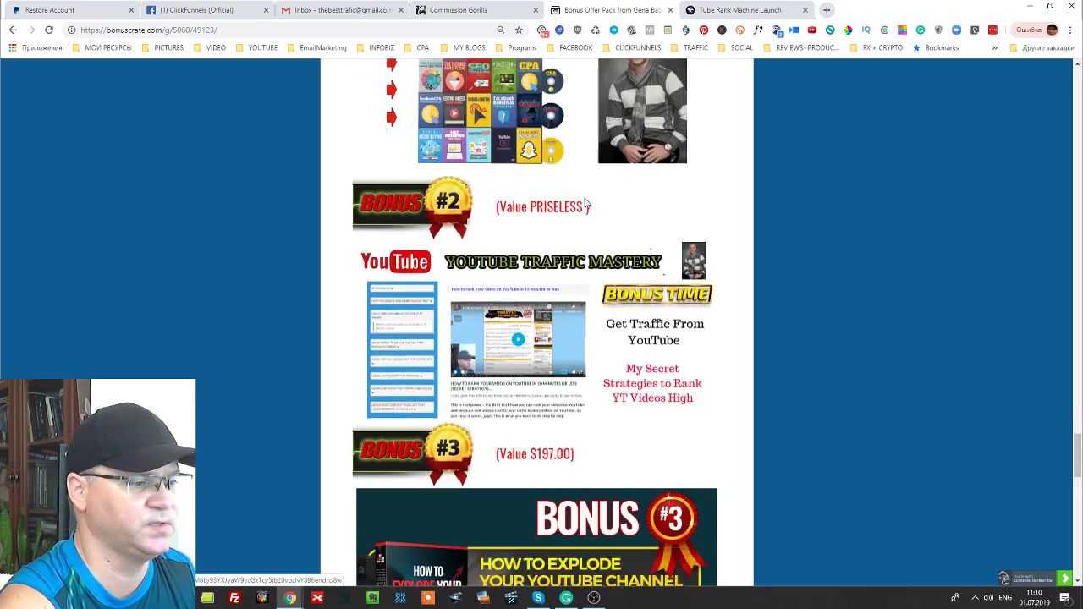
pyautogui.scroll(-1, 572, 178)
pyautogui.scroll(-2, 583, 220)
pyautogui.scroll(-1, 582, 226)
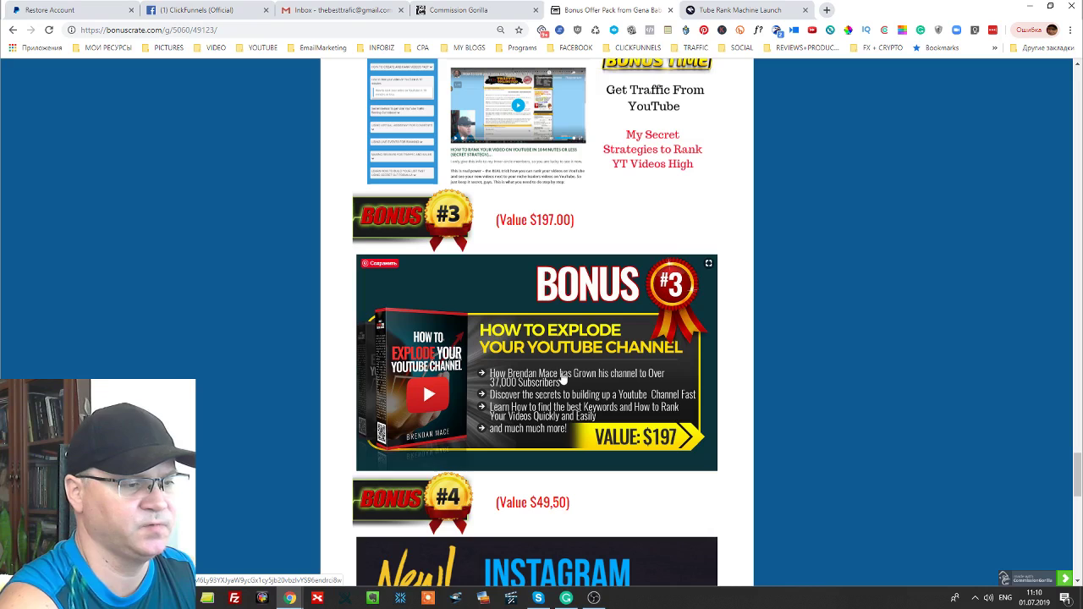
pyautogui.moveTo(537, 362)
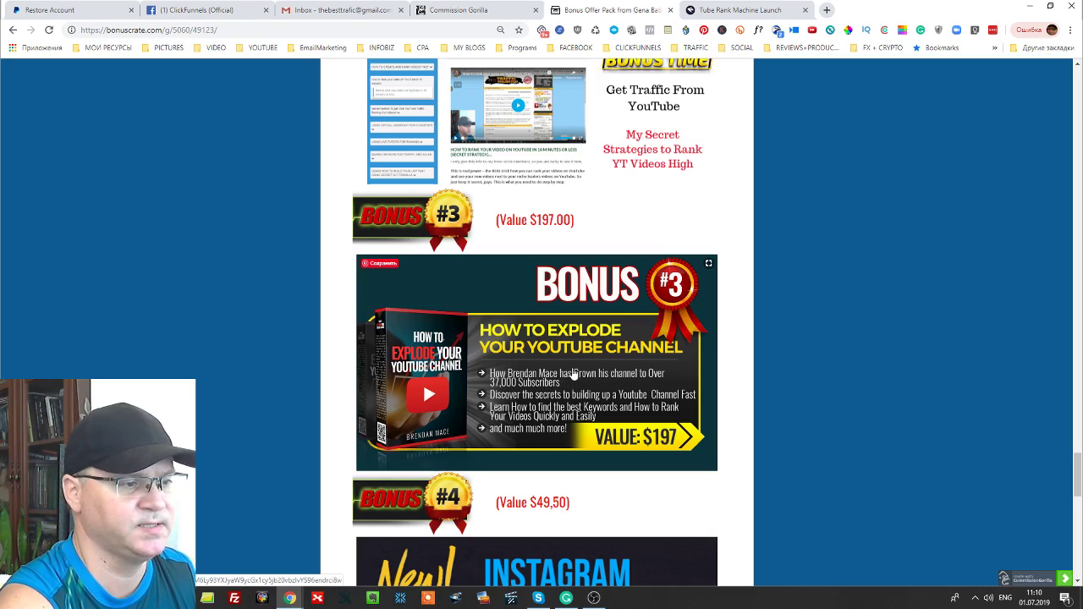
pyautogui.scroll(-2, 572, 371)
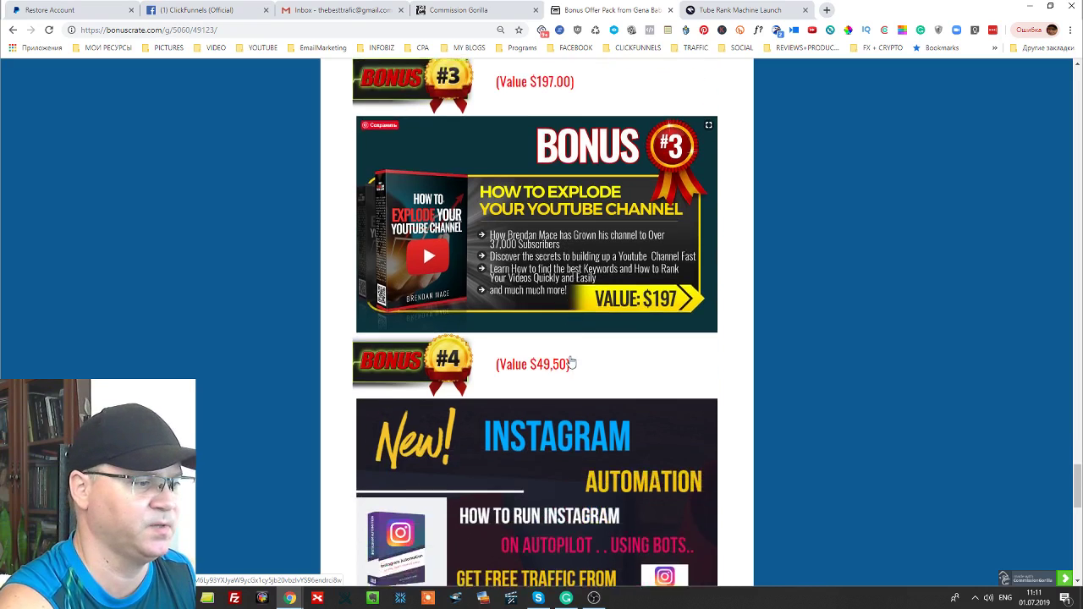
pyautogui.scroll(-1, 571, 364)
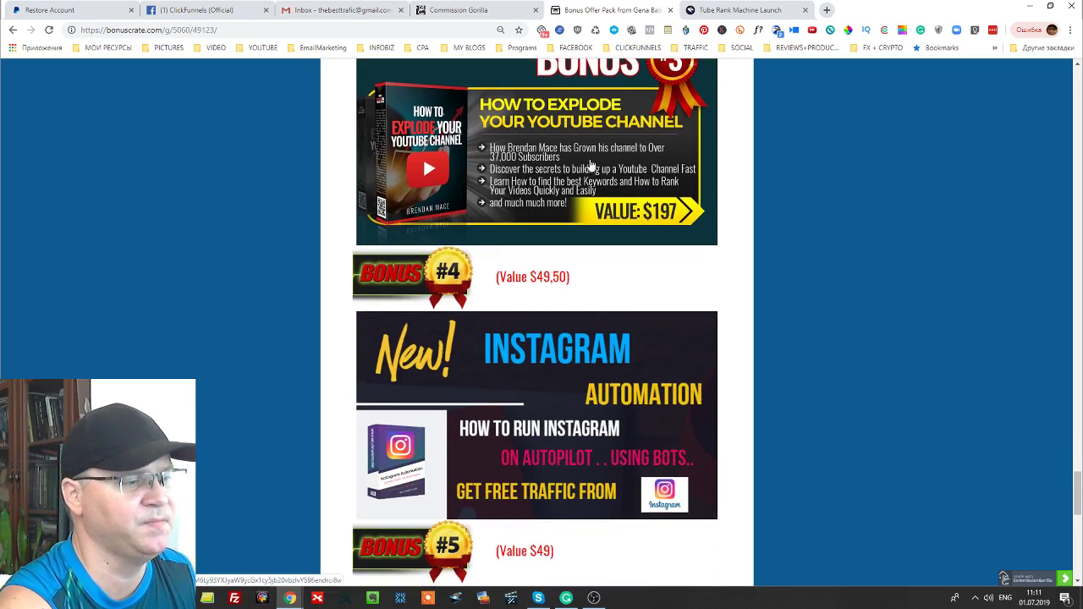
pyautogui.scroll(-1, 592, 170)
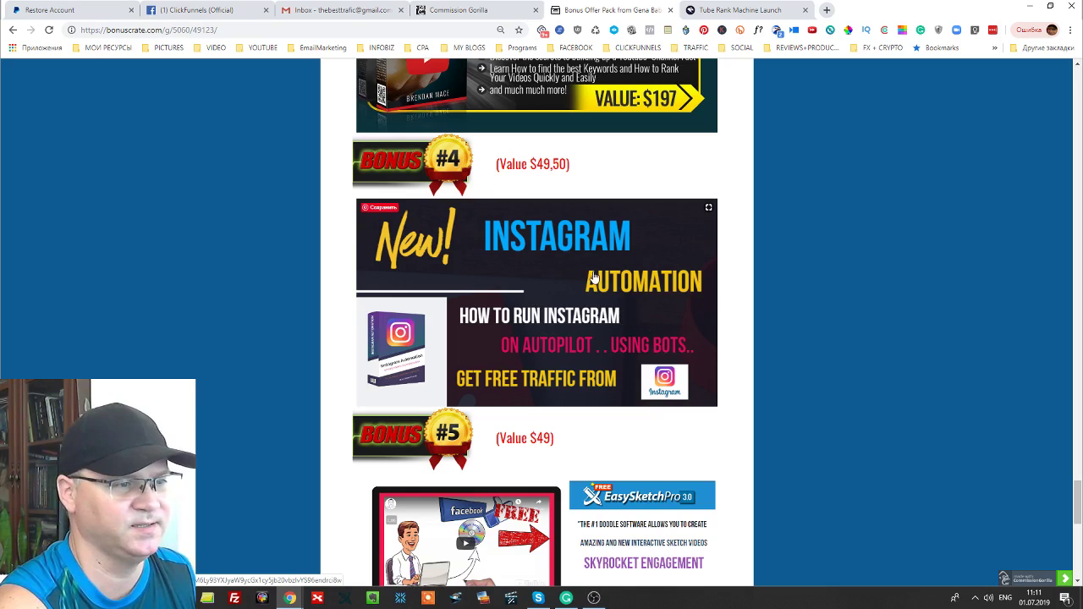
# - Scroll through Bonus #5 and #6 to the sales button, then return to the page top
pyautogui.scroll(-1, 601, 279)
pyautogui.scroll(-1, 614, 271)
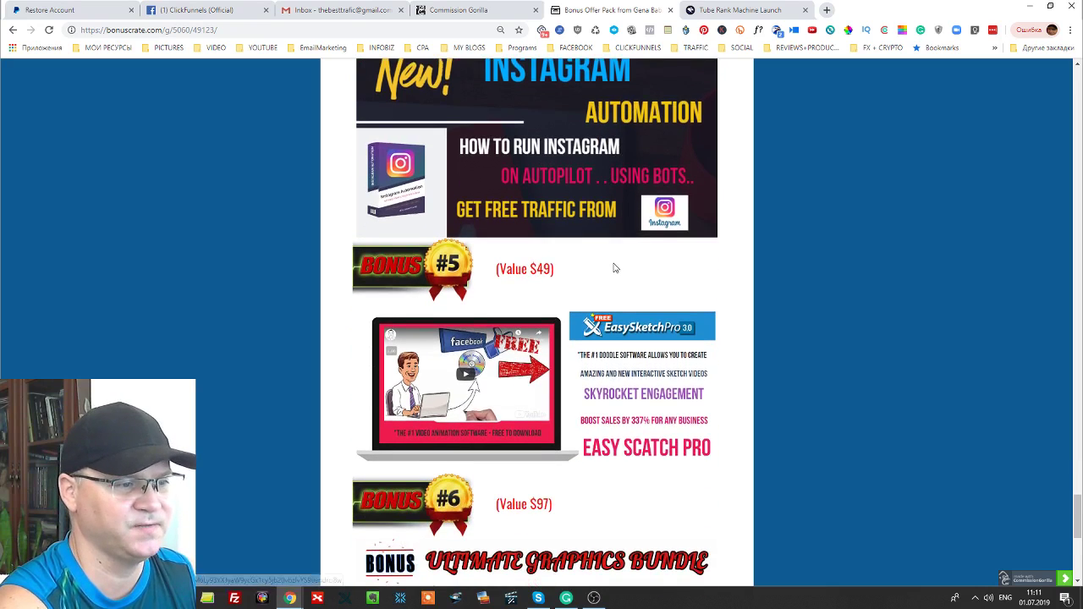
pyautogui.scroll(-1, 614, 275)
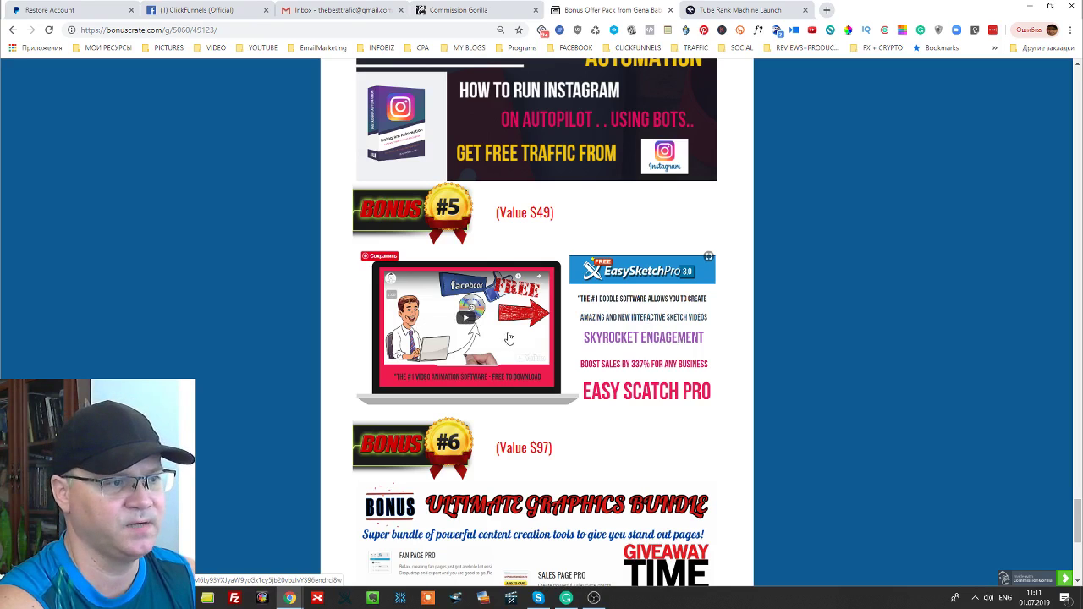
pyautogui.moveTo(466, 326)
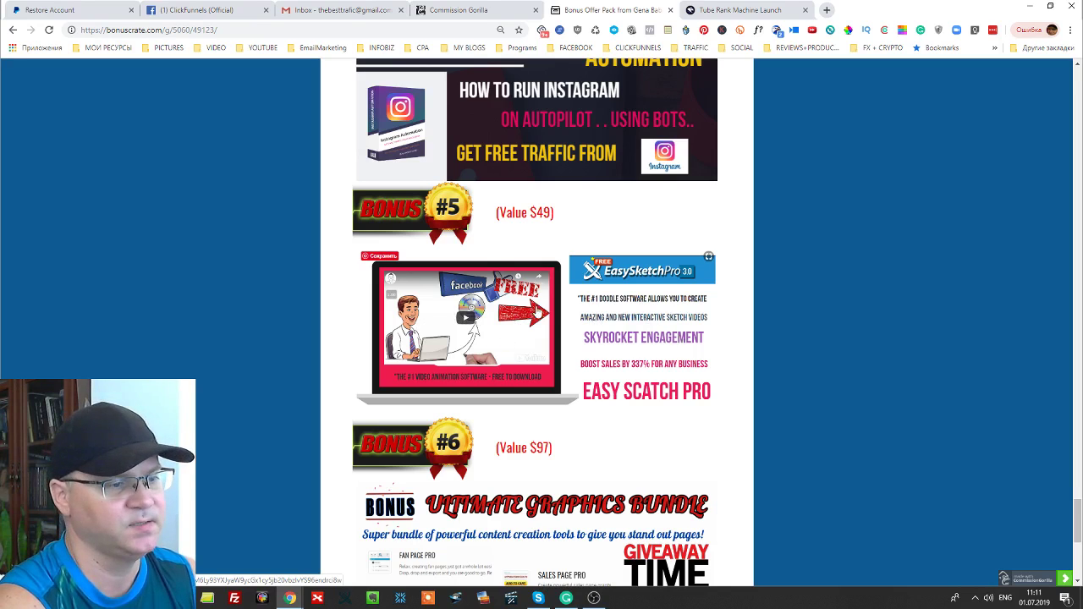
pyautogui.scroll(-2, 539, 317)
pyautogui.scroll(-1, 580, 307)
pyautogui.scroll(-1, 593, 364)
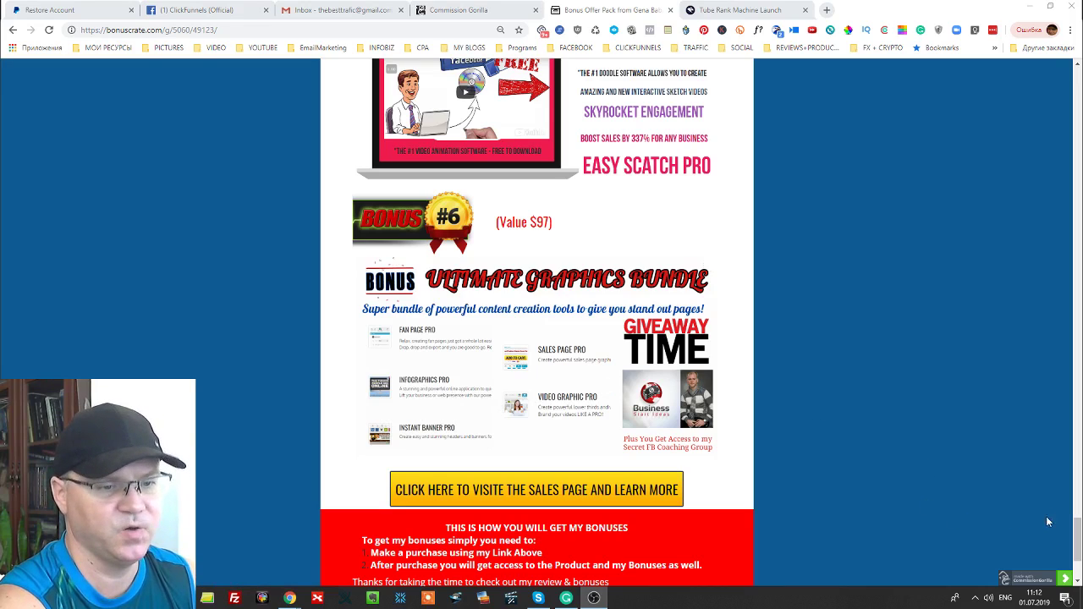
pyautogui.moveTo(1076, 531); pyautogui.dragTo(1061, 94)
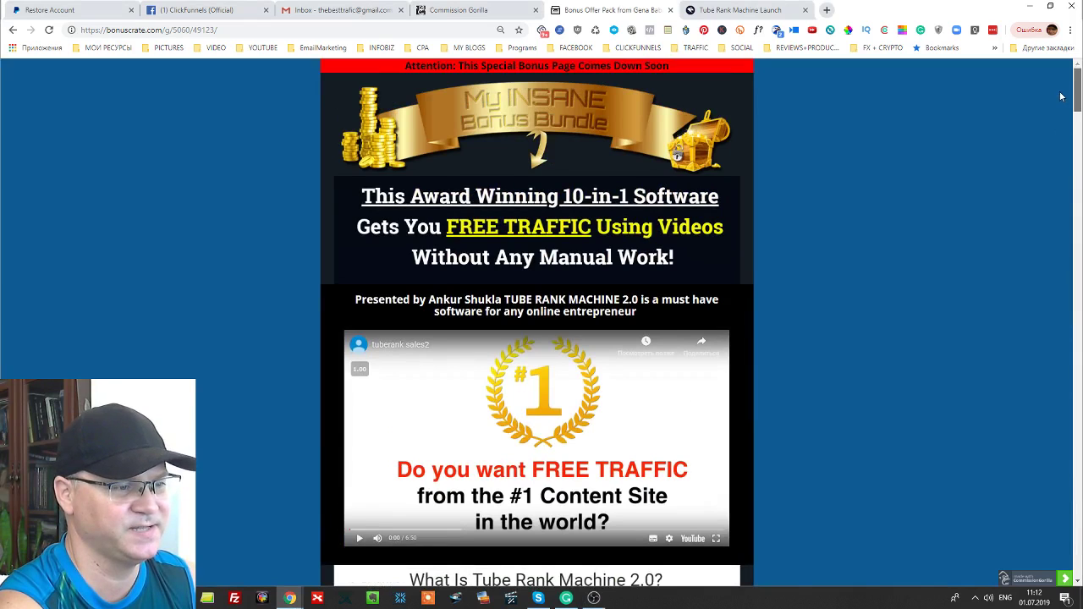
# - Move from the bonus page to the Tube Rank Machine launch page's demo video
pyautogui.moveTo(1061, 96); pyautogui.dragTo(1065, 125)
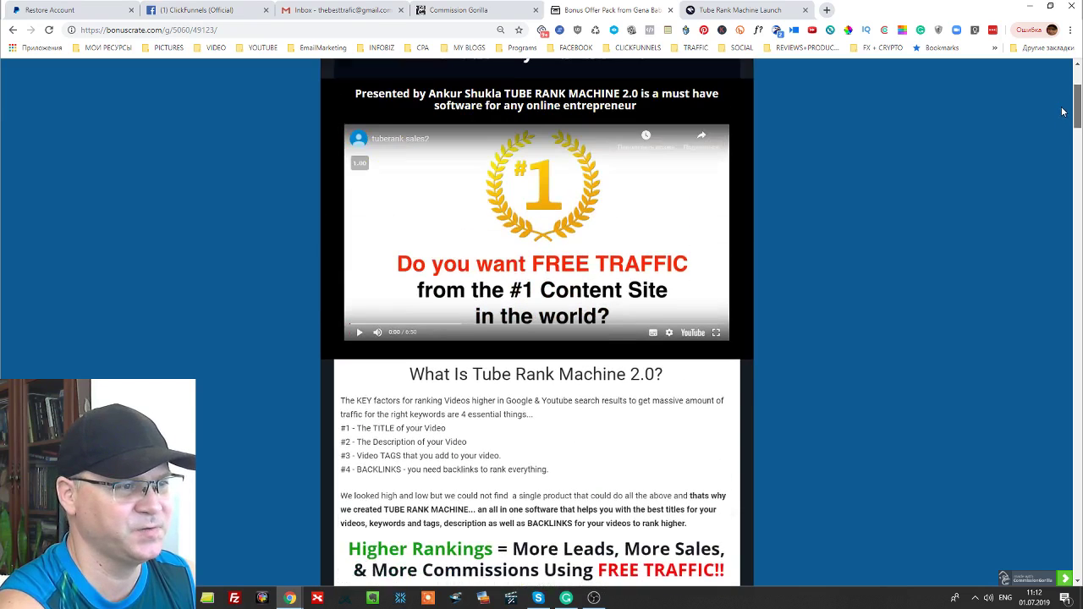
pyautogui.moveTo(1065, 124); pyautogui.dragTo(1063, 102)
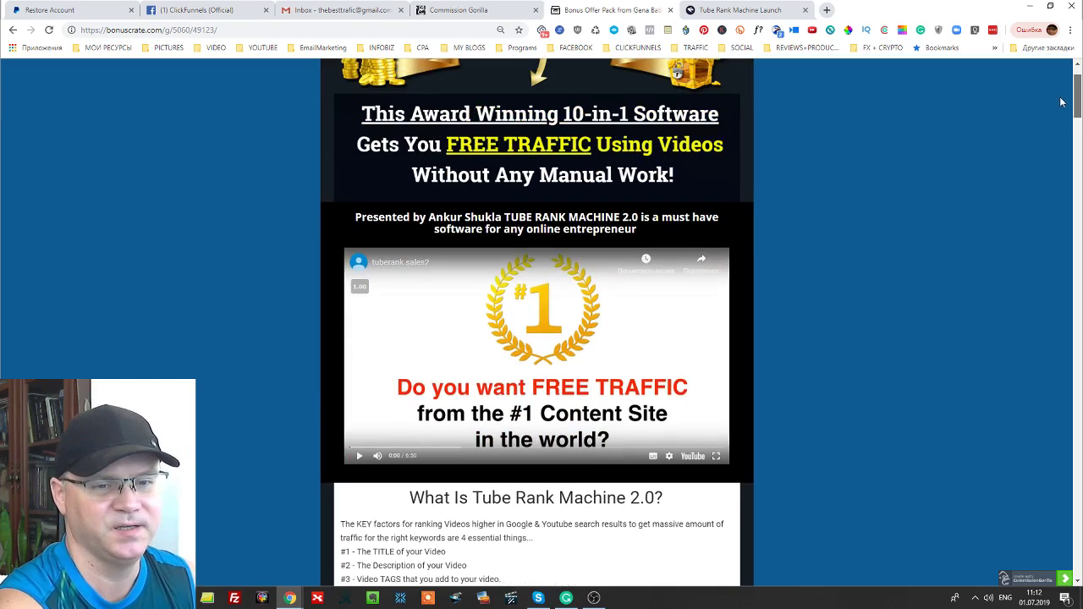
pyautogui.scroll(-8, 1062, 102)
pyautogui.scroll(2, 1061, 103)
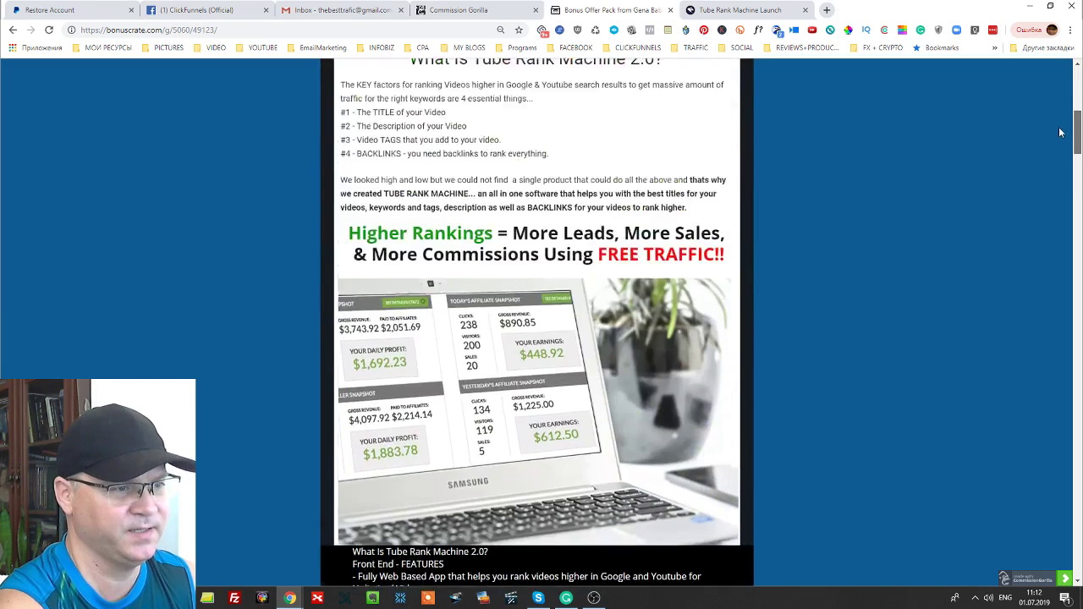
pyautogui.scroll(3, 1059, 104)
pyautogui.scroll(1, 1057, 106)
pyautogui.scroll(-6, 1045, 169)
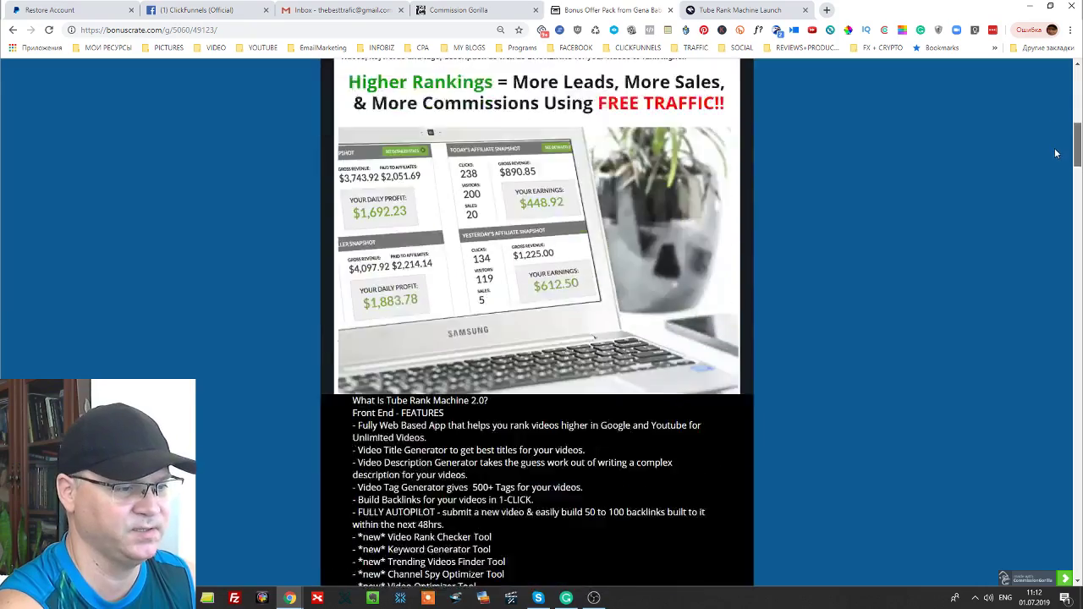
pyautogui.scroll(-5, 1032, 263)
pyautogui.scroll(-6, 1019, 350)
pyautogui.scroll(-10, 1016, 381)
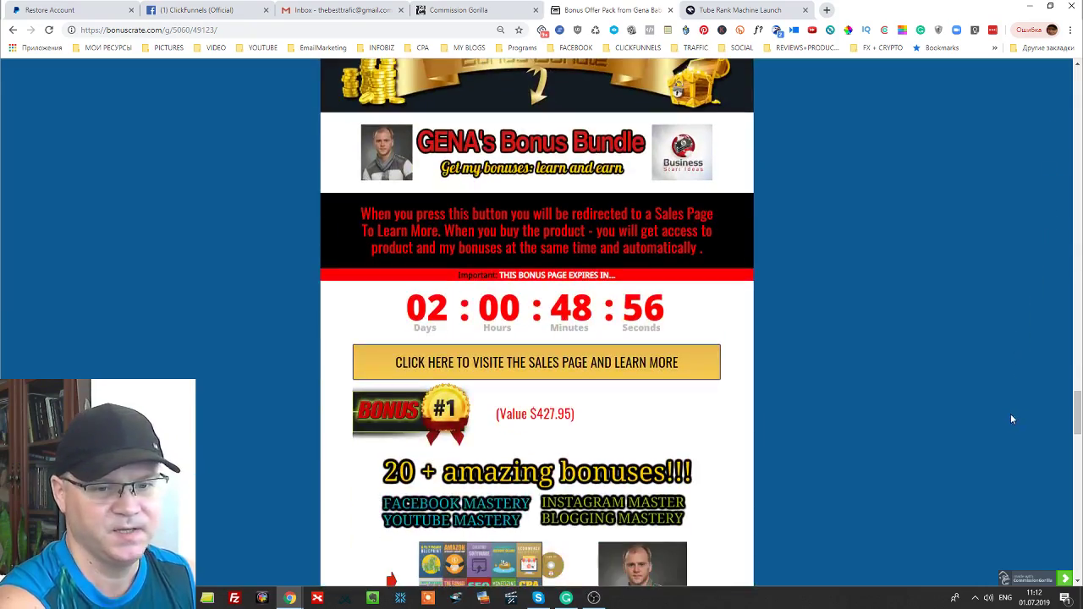
pyautogui.scroll(-2, 956, 432)
pyautogui.scroll(-2, 921, 419)
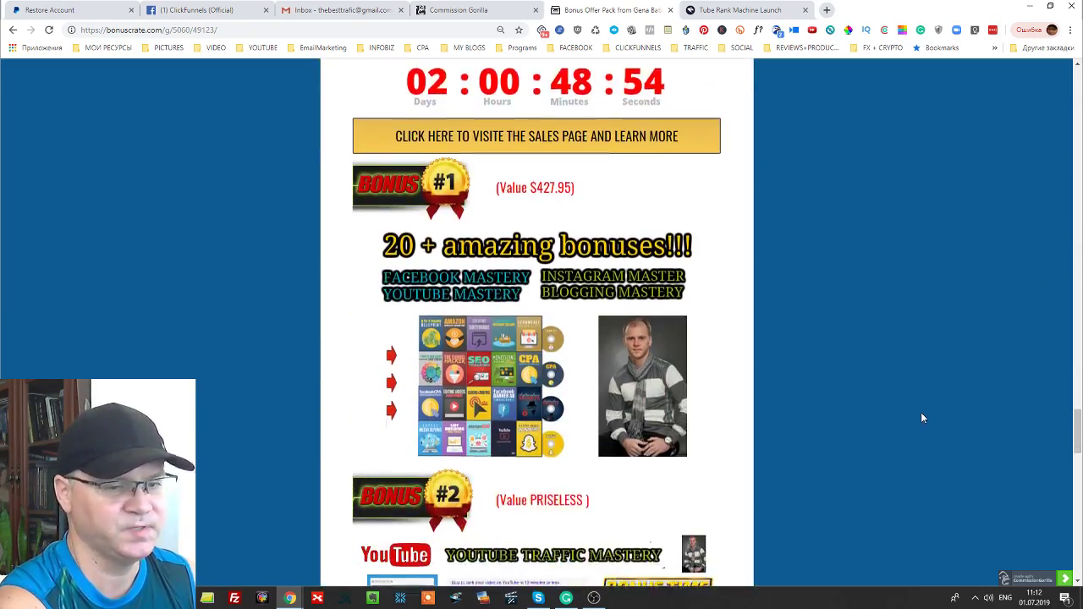
pyautogui.scroll(-1, 921, 415)
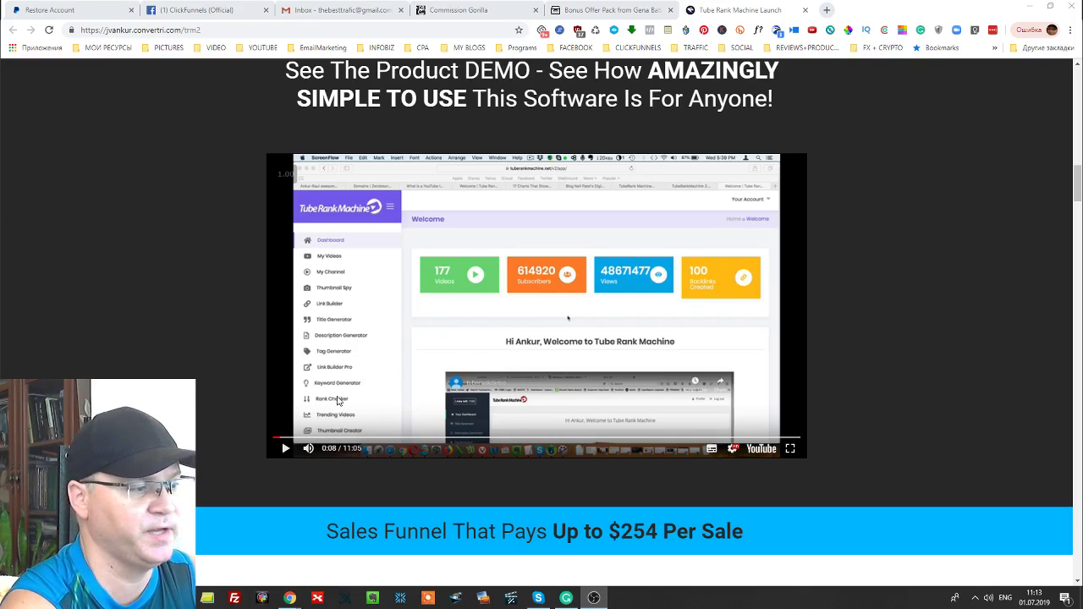
# - Play the embedded Tube Rank Machine product demo video on the launch page
pyautogui.click(285, 450)
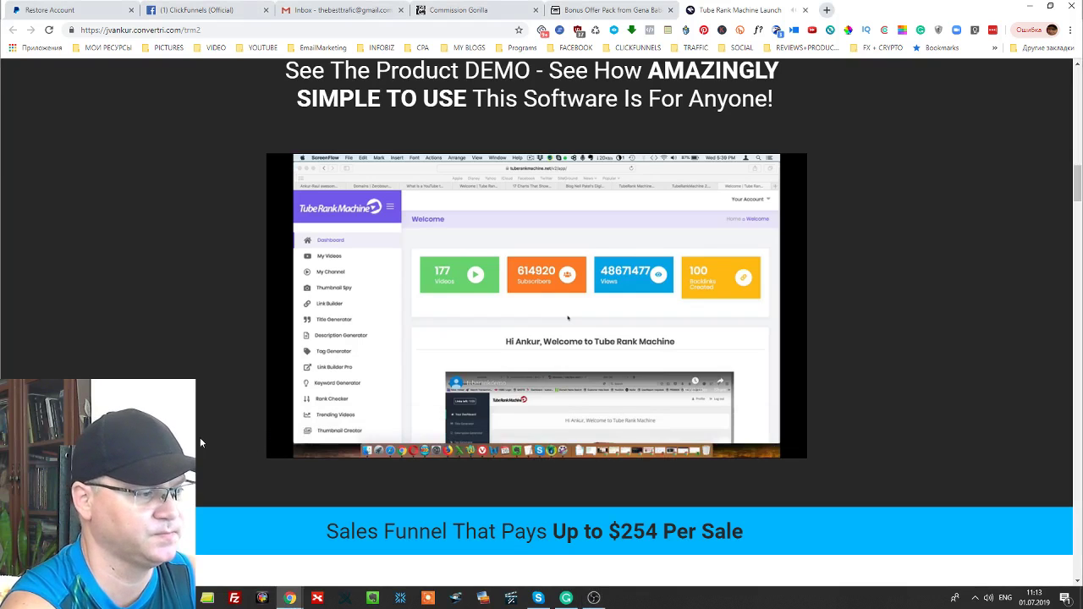
# - Watch the Tube Rank Machine demo video in full screen
pyautogui.click(788, 447)
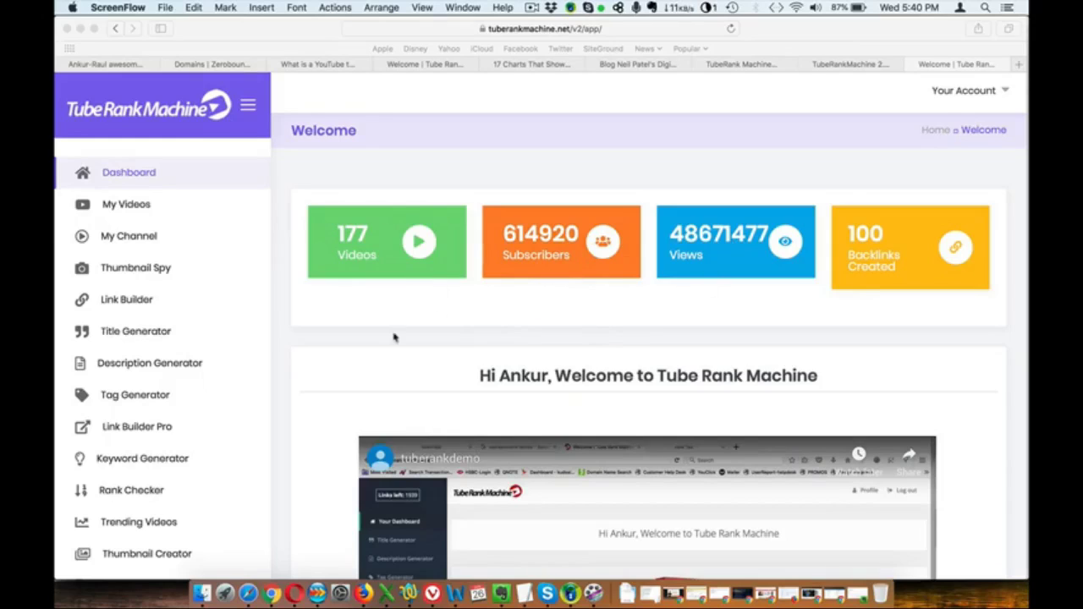
pyautogui.scroll(-3, 394, 338)
pyautogui.scroll(-3, 305, 344)
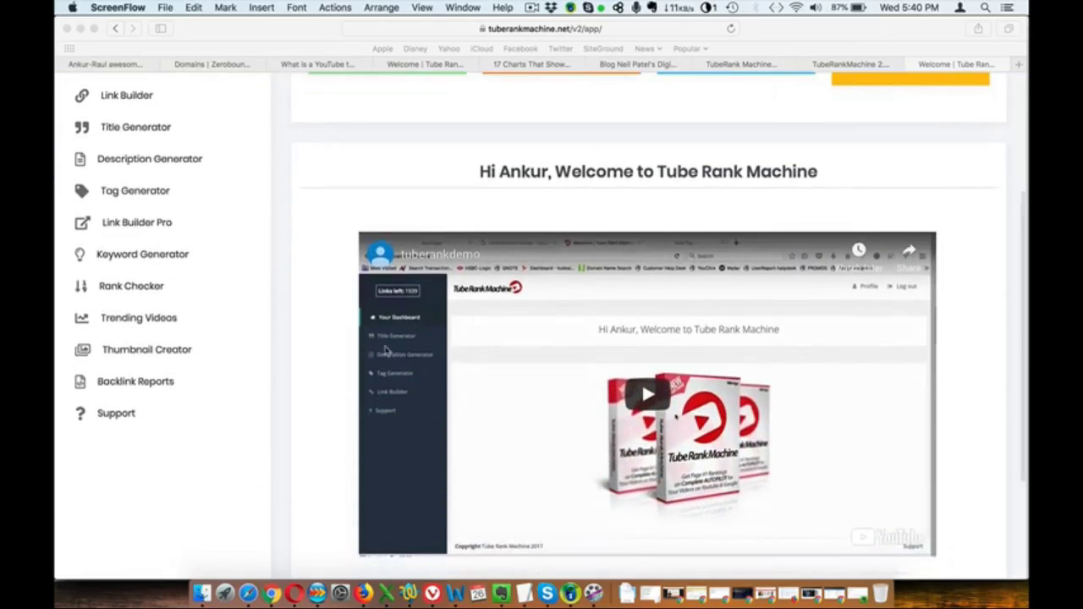
pyautogui.scroll(3, 322, 362)
pyautogui.scroll(2, 321, 361)
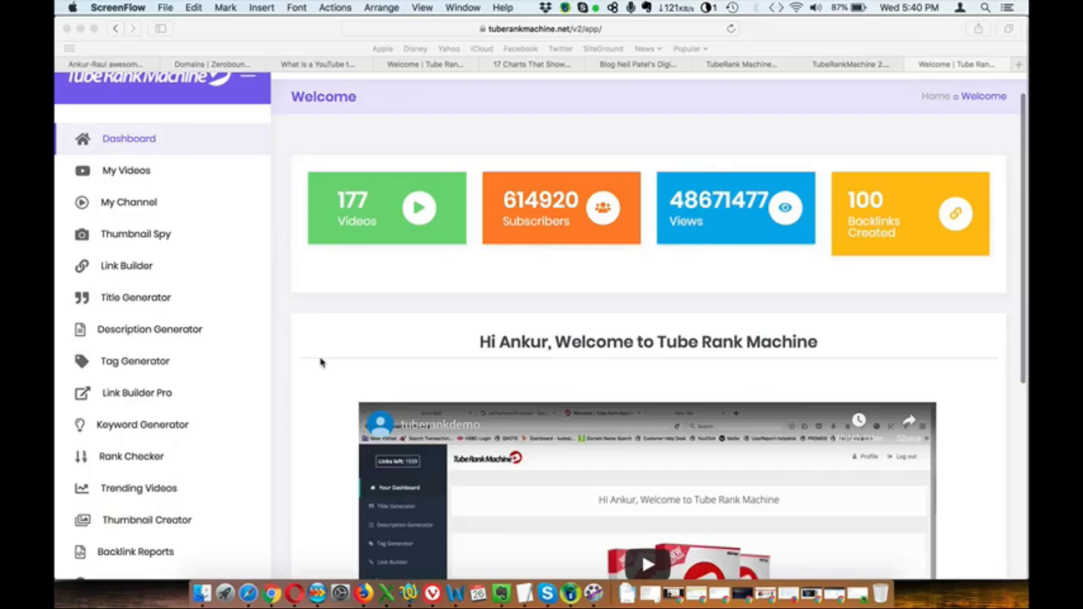
pyautogui.scroll(1, 320, 362)
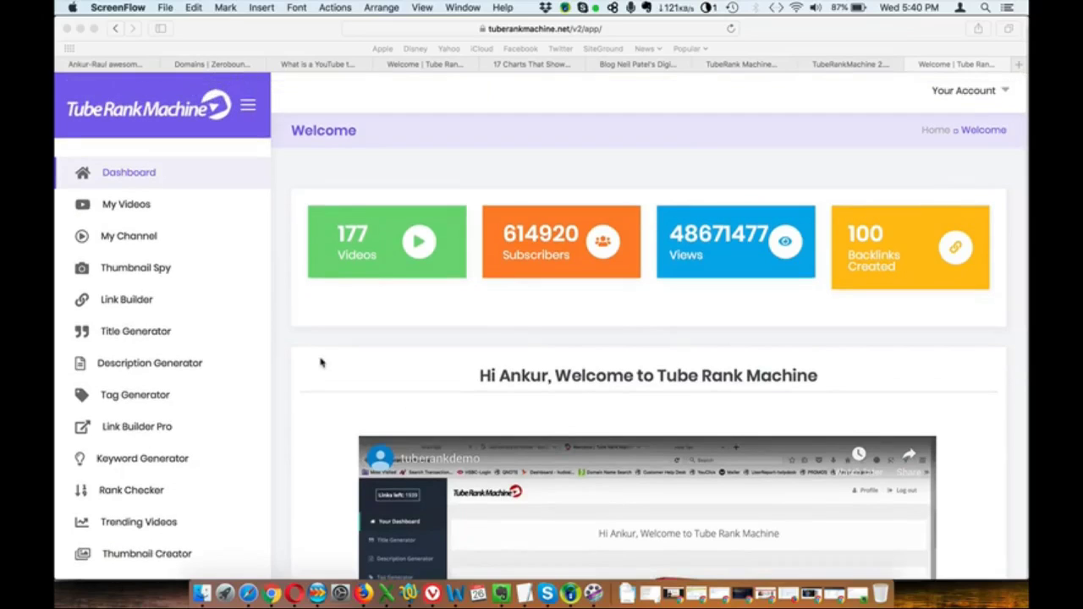
# - Open My Videos and browse the channel's video list
pyautogui.click(142, 211)
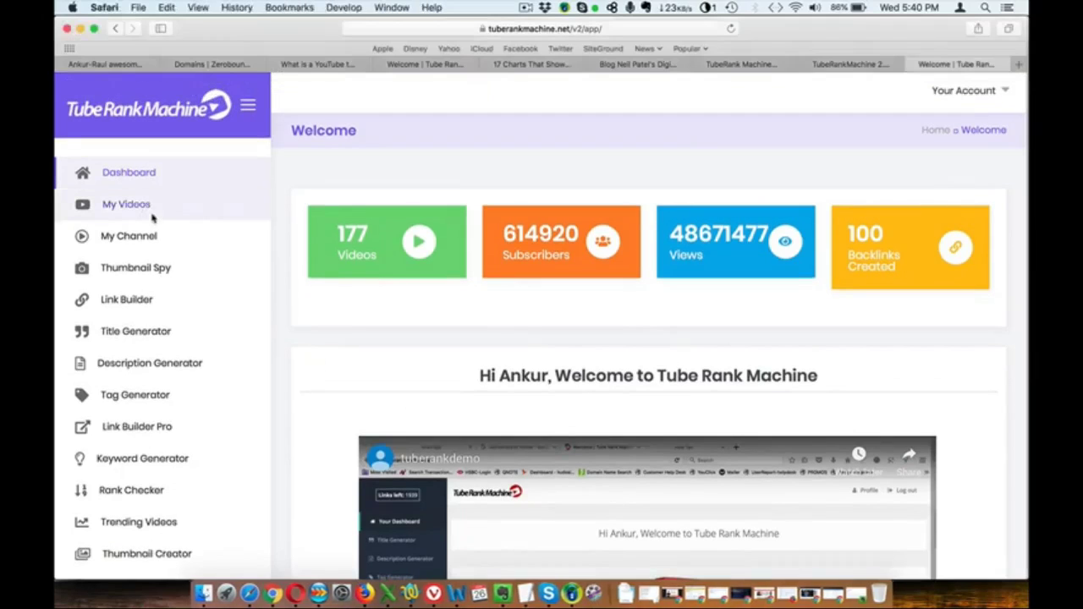
pyautogui.click(133, 212)
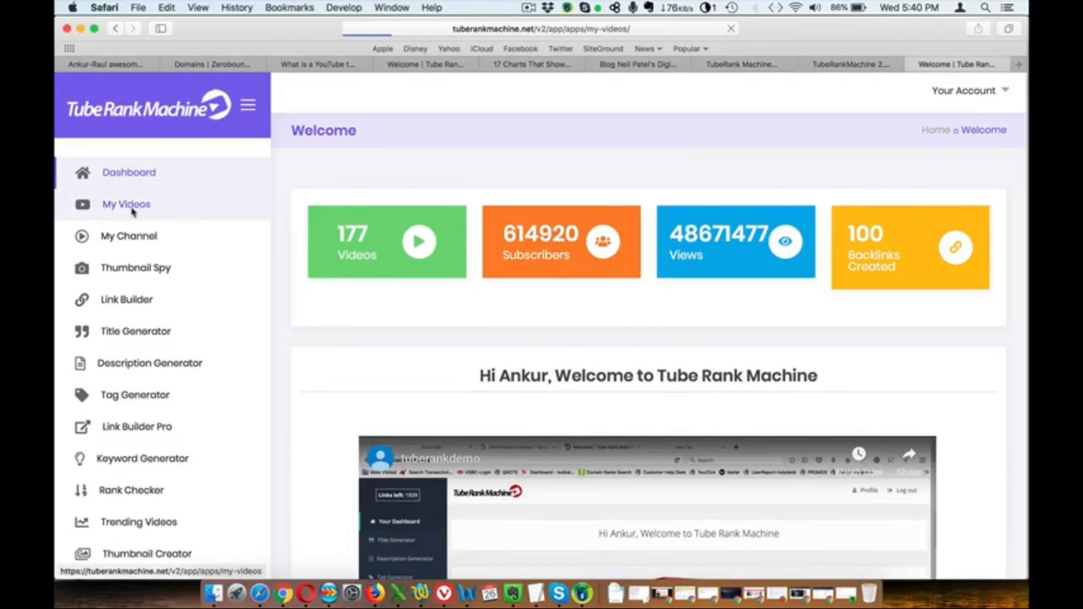
pyautogui.scroll(-2, 298, 343)
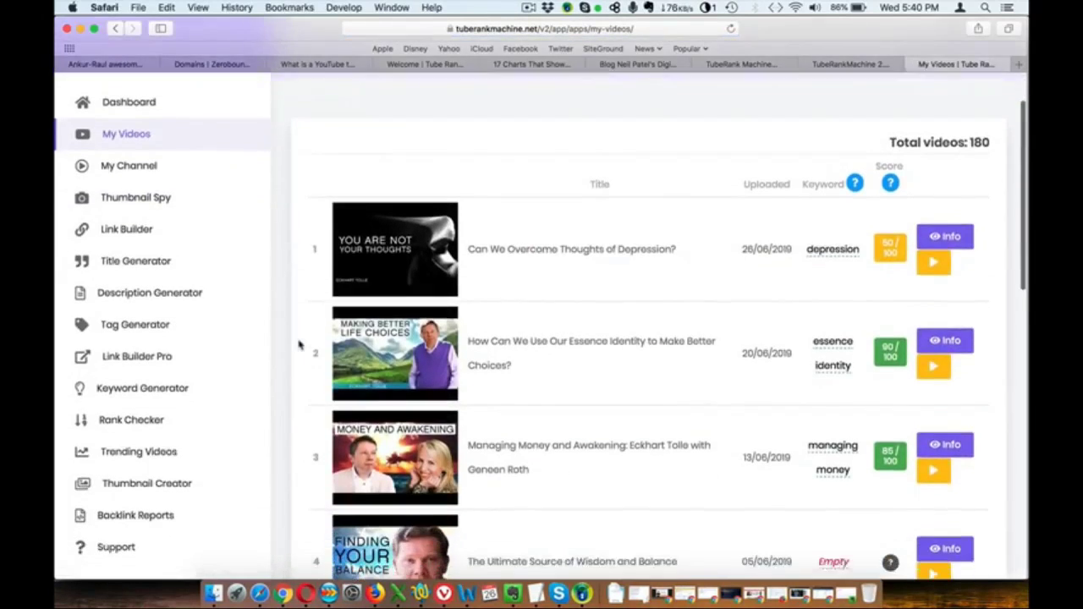
pyautogui.scroll(-1, 298, 344)
pyautogui.scroll(-2, 300, 343)
pyautogui.scroll(1, 293, 314)
pyautogui.scroll(2, 283, 305)
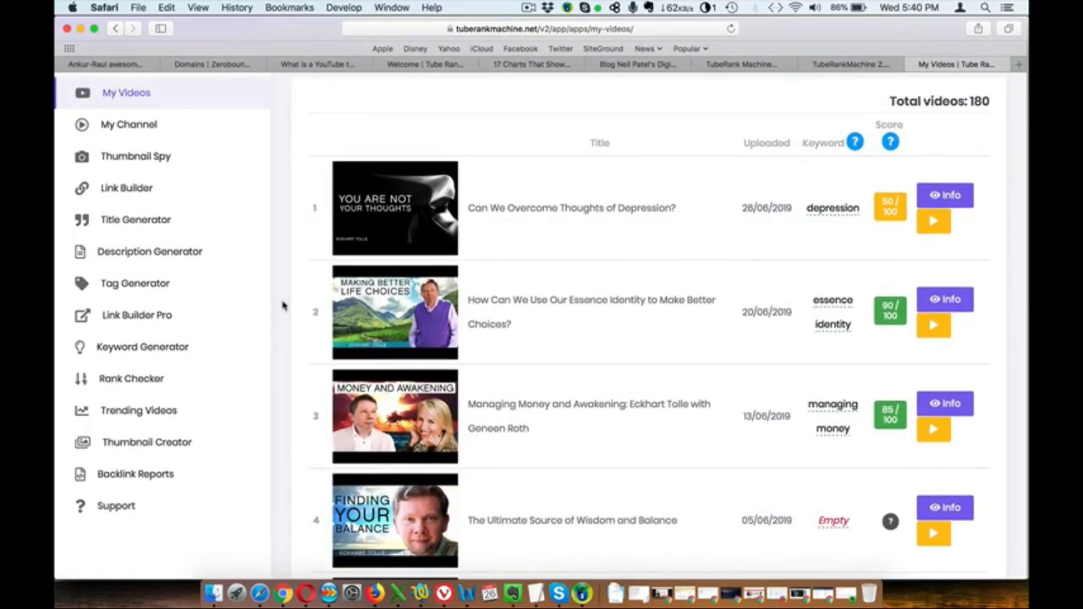
pyautogui.scroll(-1, 284, 306)
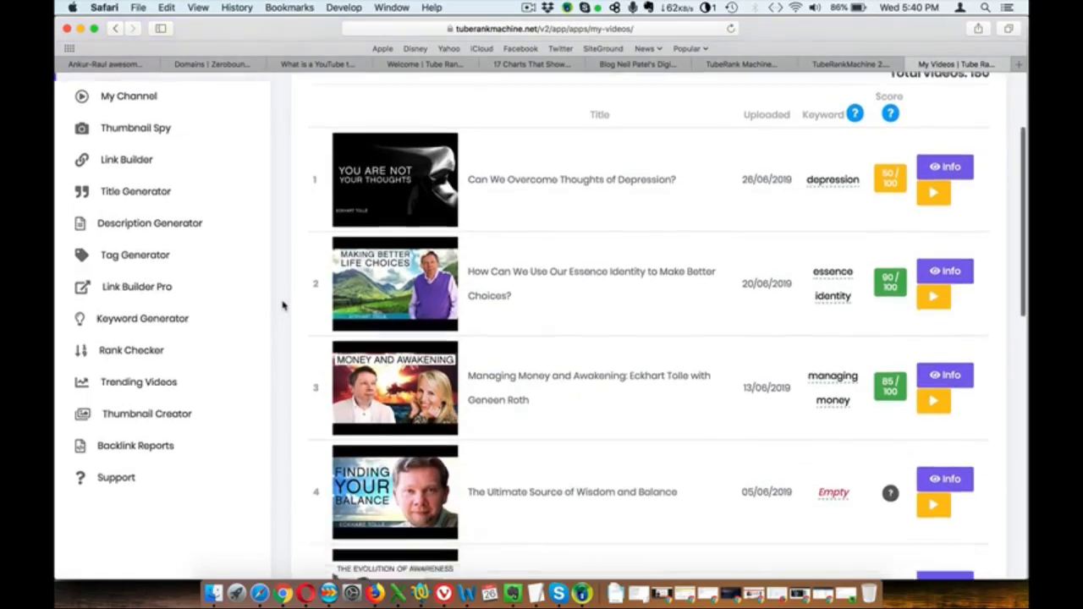
pyautogui.scroll(-2, 285, 303)
pyautogui.scroll(-2, 285, 303)
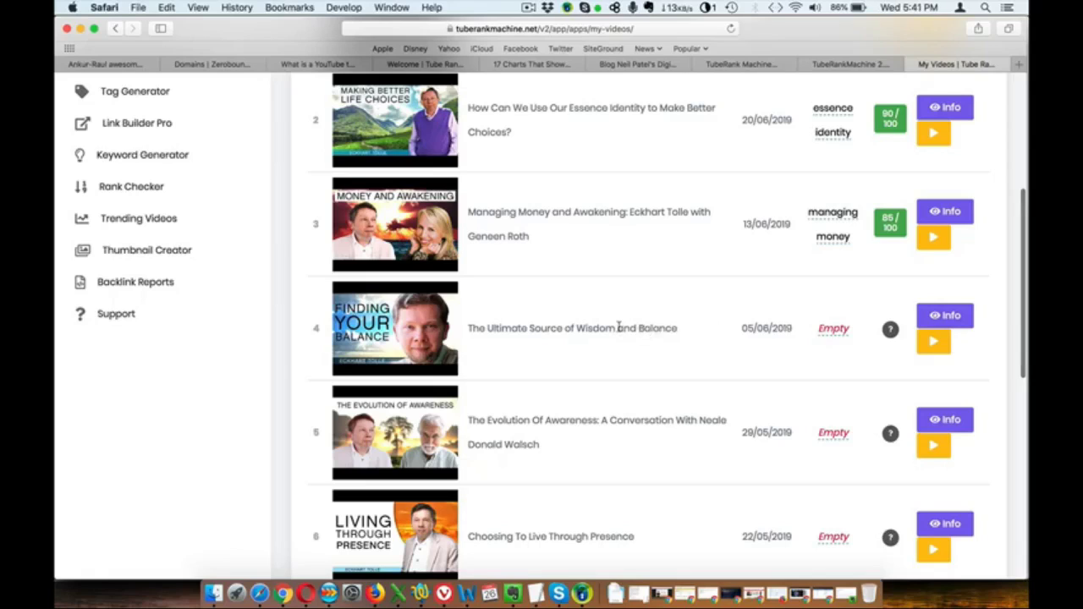
# - Set 'source of wisdom' as the keyword for The Ultimate Source of Wisdom and Balance
pyautogui.click(833, 329)
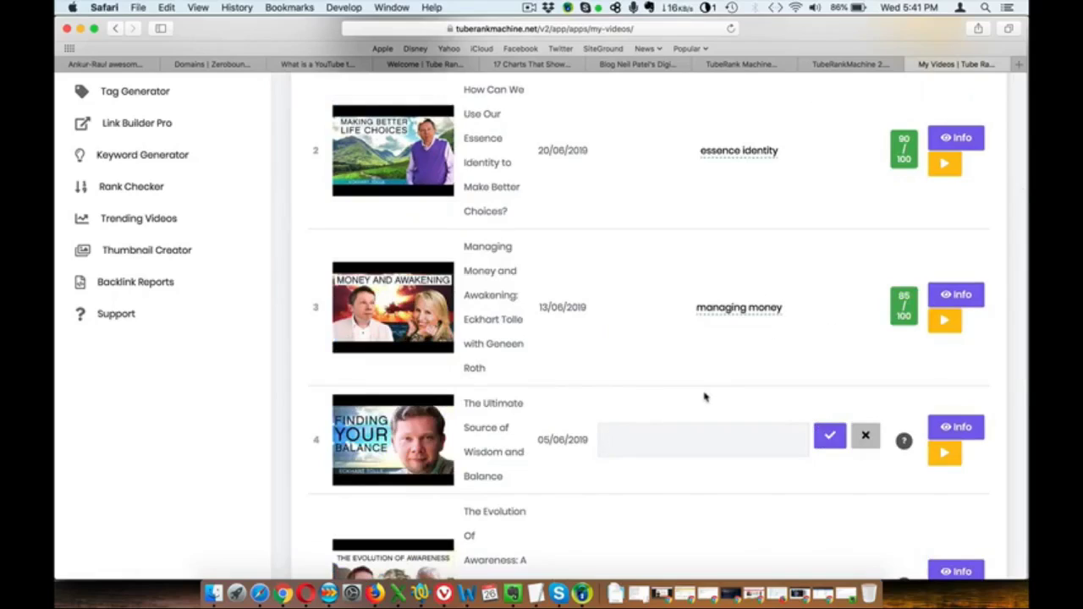
pyautogui.write('source of wisd')
pyautogui.write('om')
pyautogui.click(830, 436)
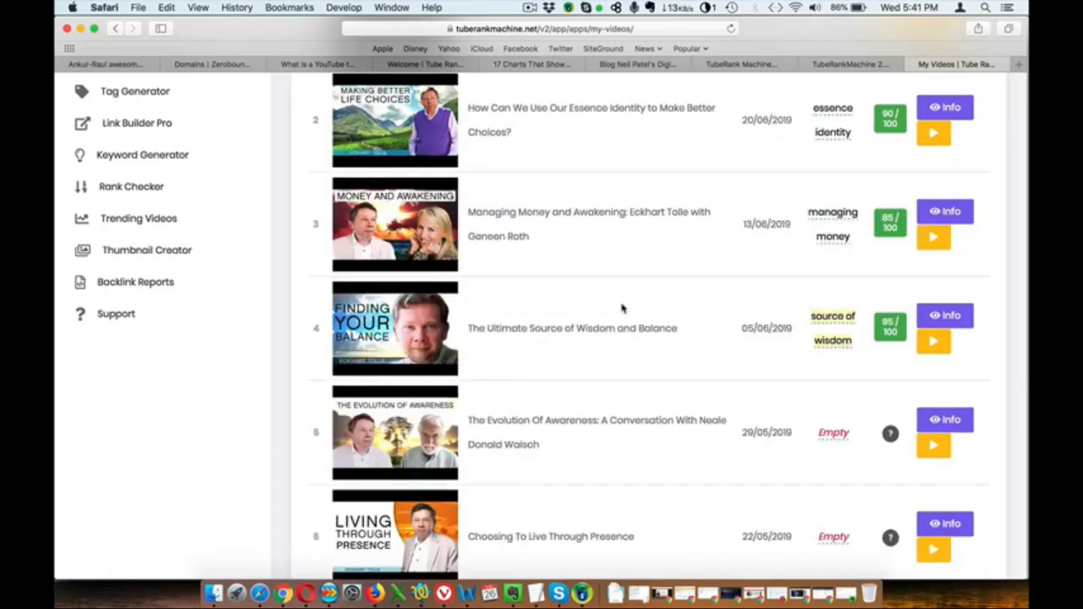
pyautogui.scroll(-1, 622, 309)
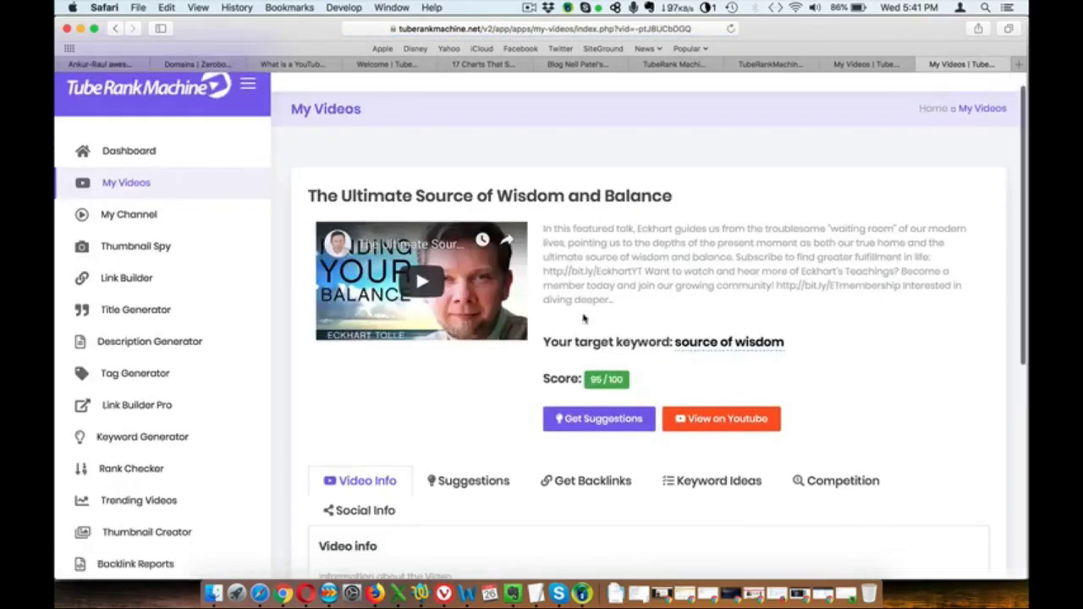
# - Open the ranking improvement suggestions for the Wisdom and Balance video
pyautogui.scroll(-5, 554, 313)
pyautogui.scroll(-3, 561, 289)
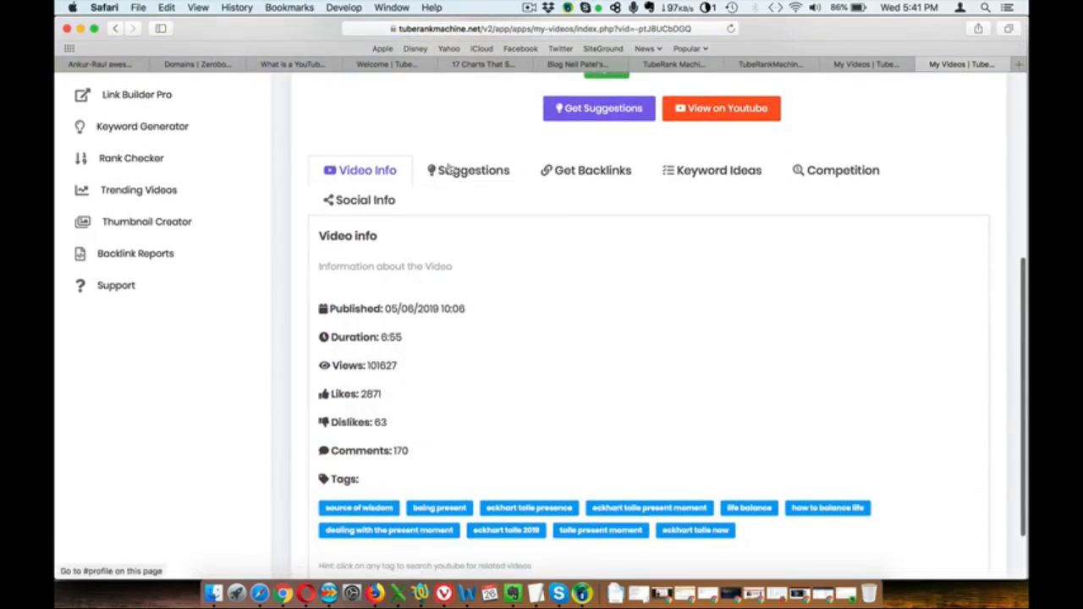
pyautogui.scroll(-2, 447, 310)
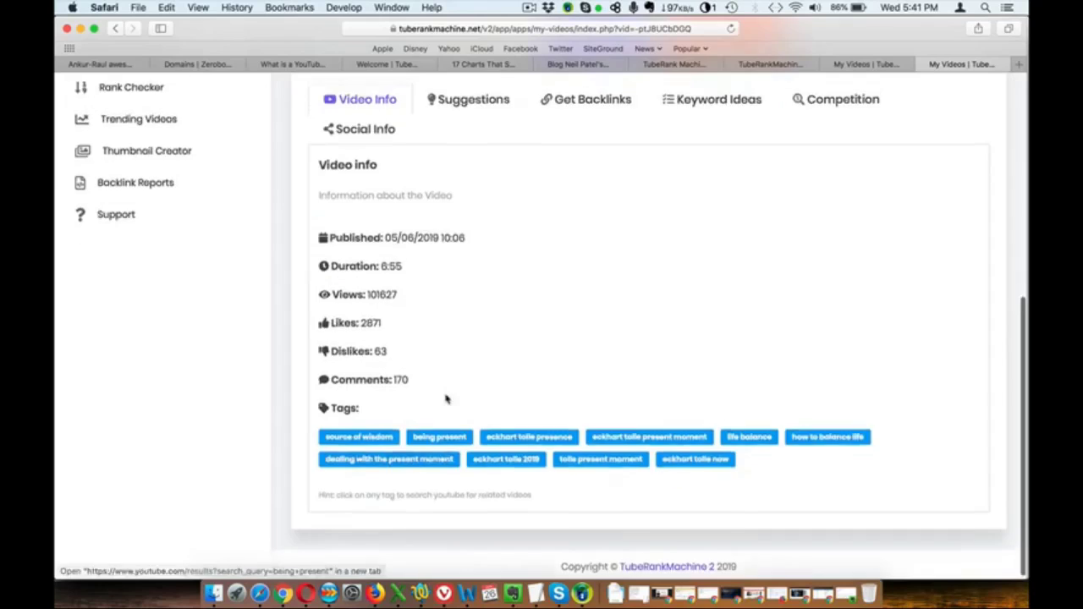
pyautogui.scroll(3, 446, 397)
pyautogui.click(463, 236)
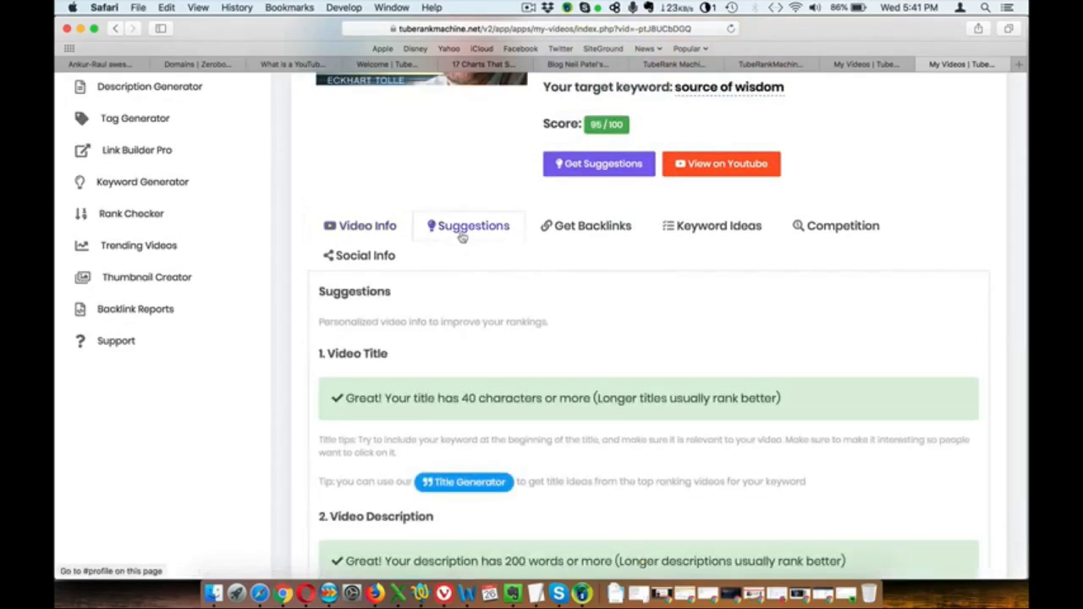
# - Show the passing quality, transcript and engagement checks, then pause the demo
pyautogui.scroll(-3, 470, 263)
pyautogui.scroll(-3, 475, 297)
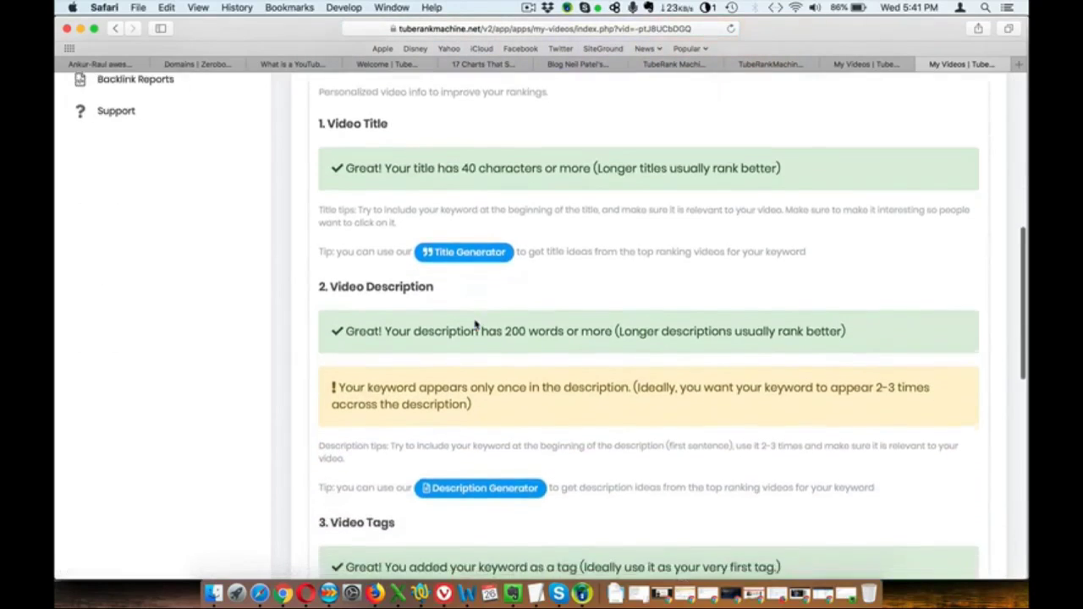
pyautogui.scroll(-2, 473, 320)
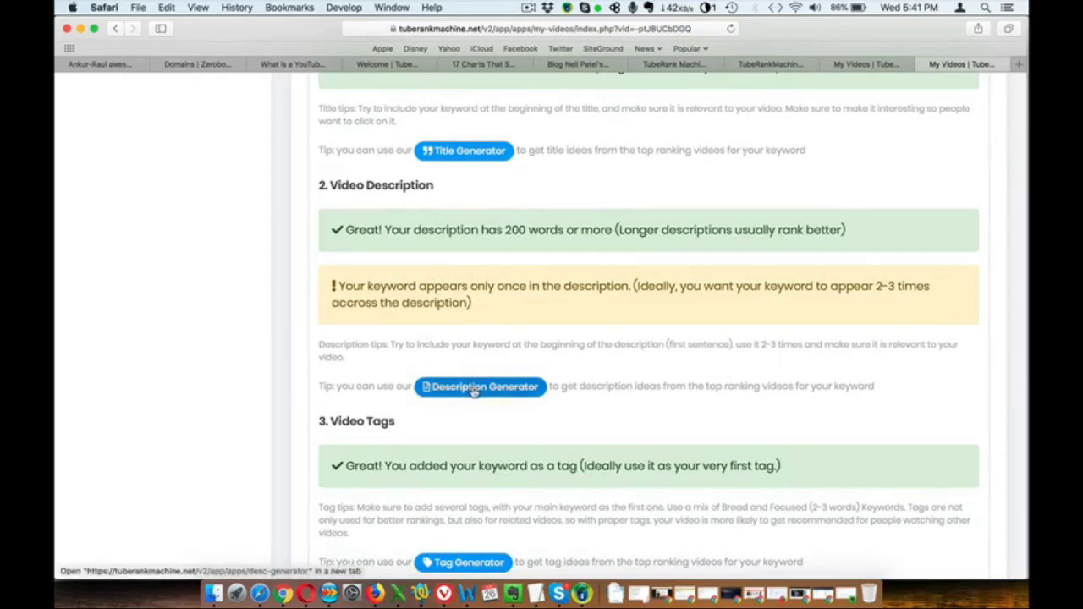
pyautogui.scroll(-5, 466, 348)
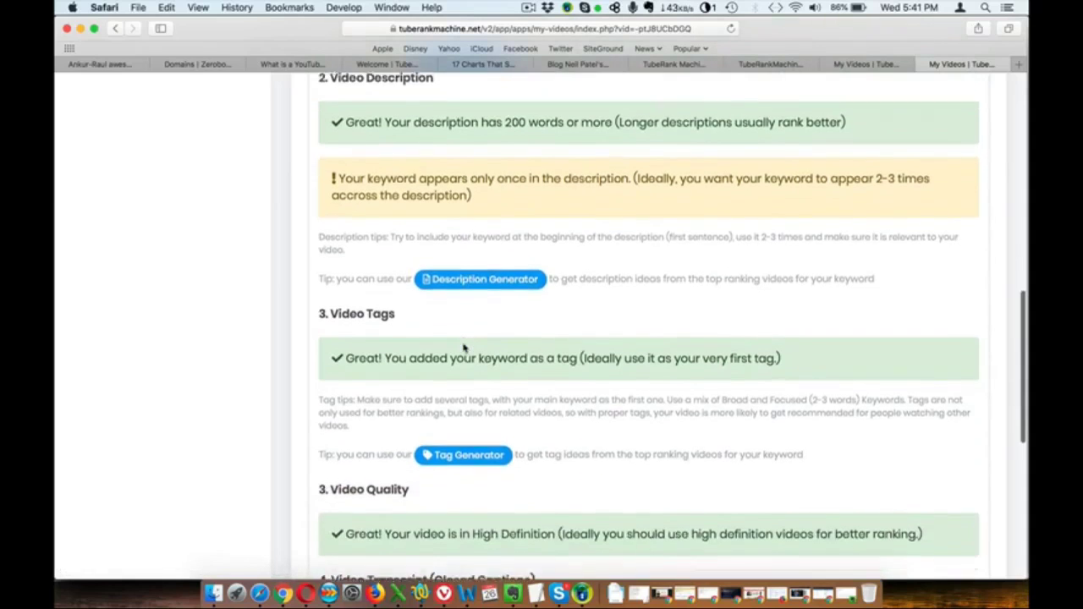
pyautogui.scroll(-5, 463, 343)
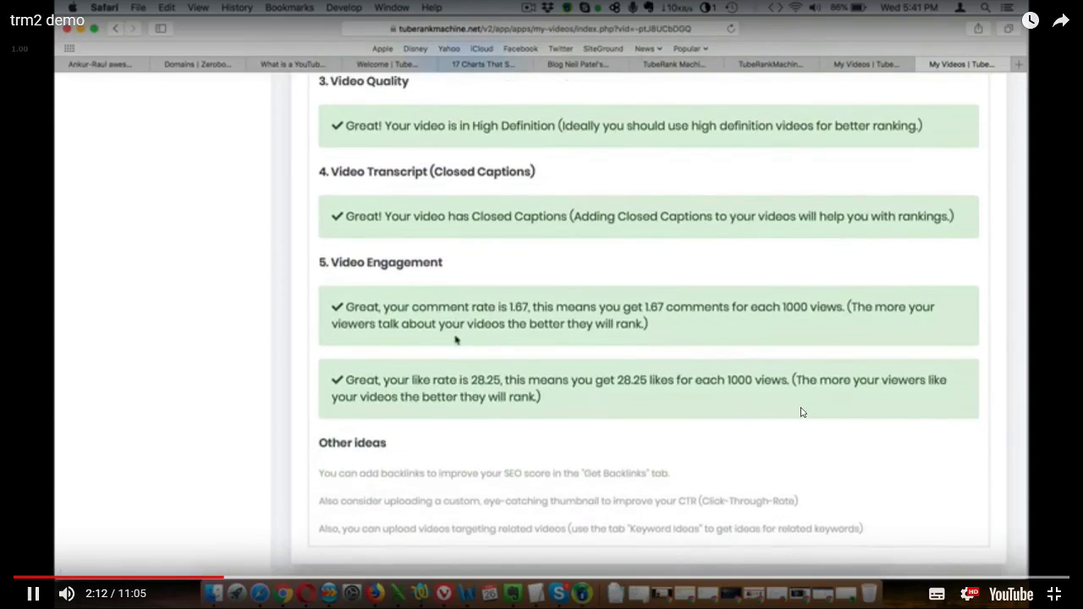
pyautogui.click(801, 412)
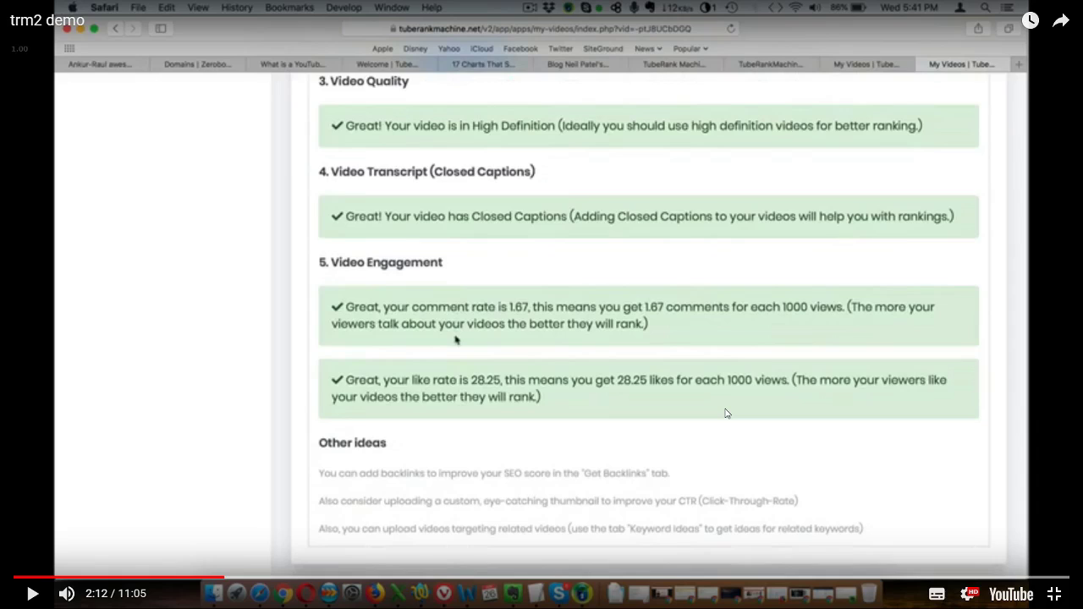
pyautogui.press('space')
pyautogui.press('space')
pyautogui.press('space')
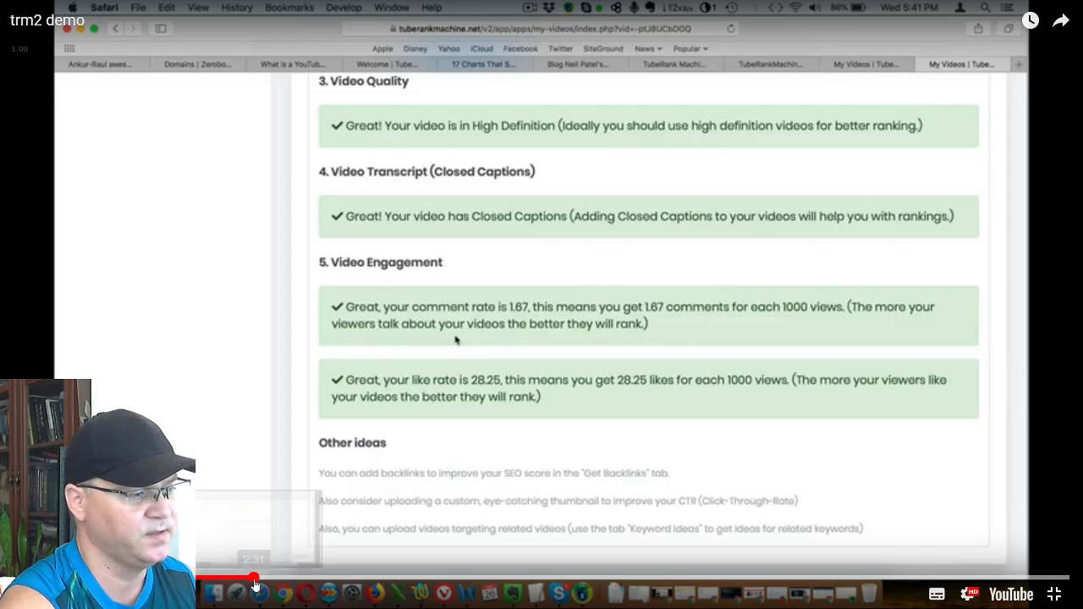
# - Seek the demo through the backlinks form's niche and keyword entry, then resume playback
pyautogui.click(254, 579)
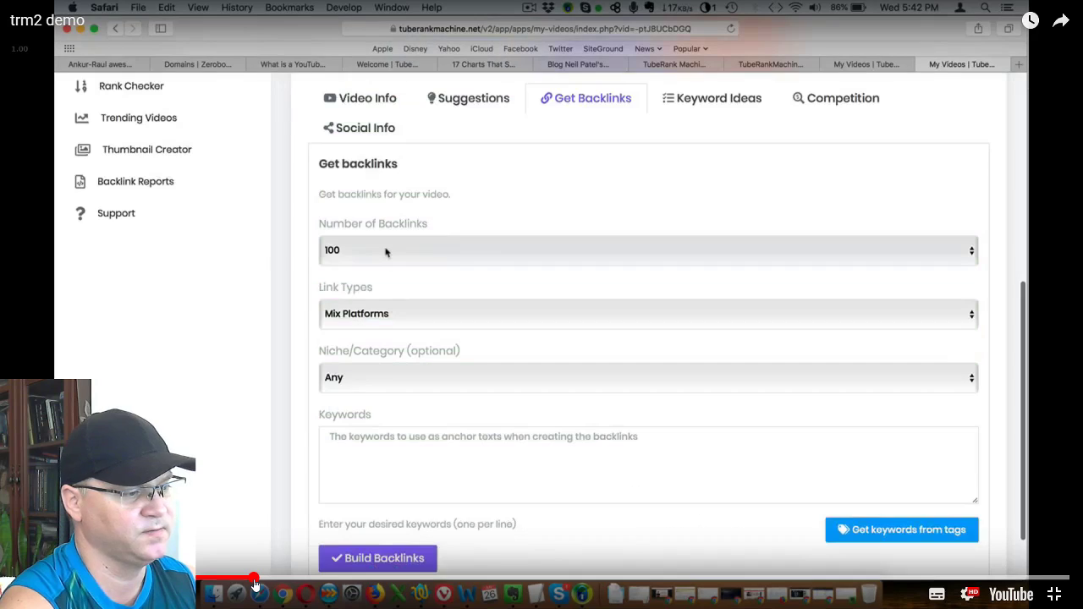
pyautogui.moveTo(274, 579)
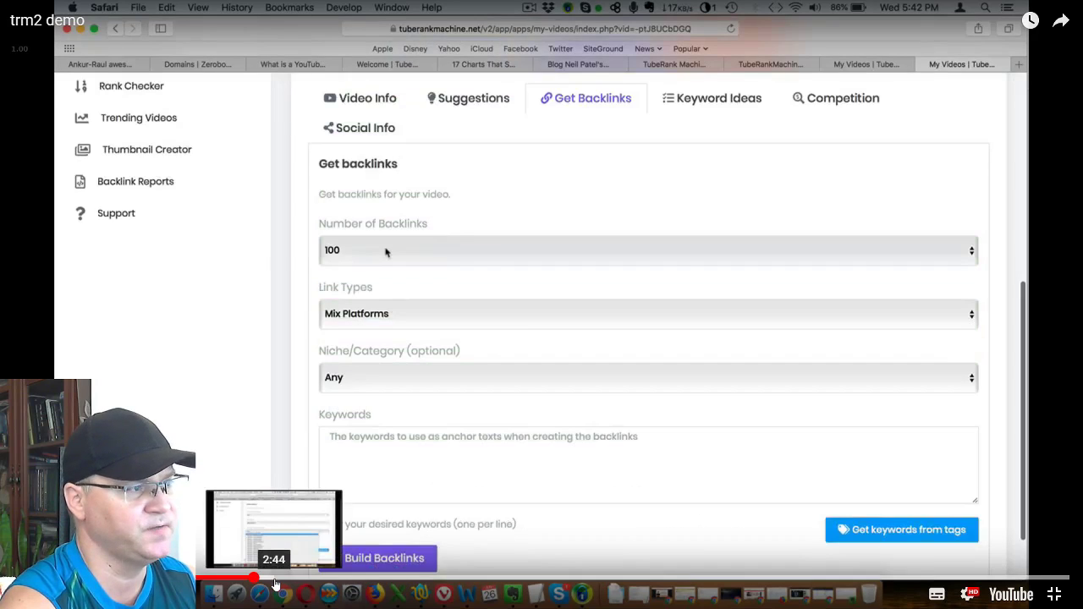
pyautogui.click(274, 582)
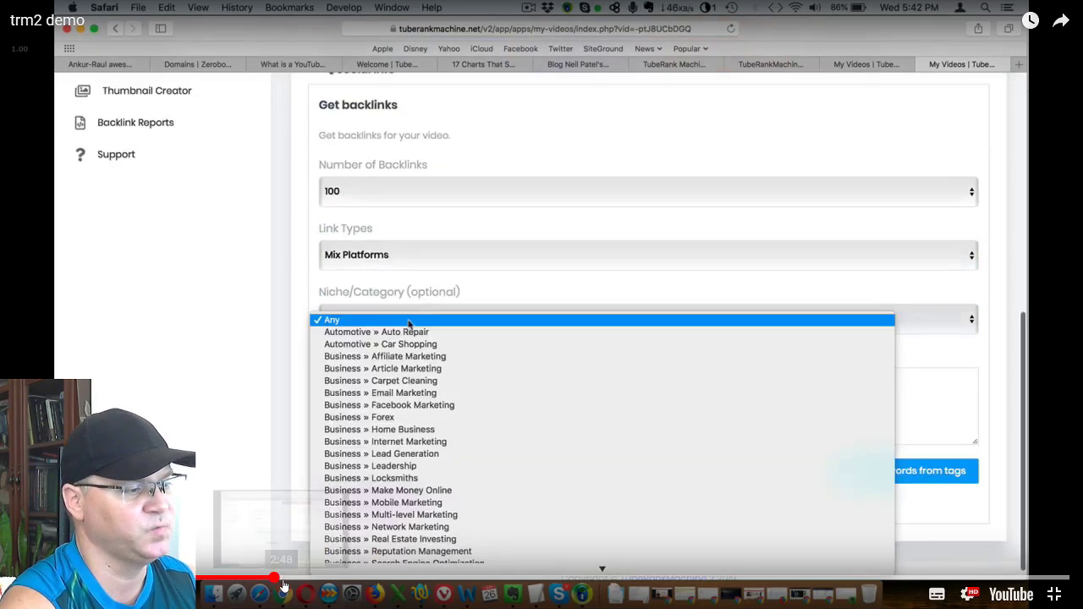
pyautogui.moveTo(284, 583); pyautogui.dragTo(305, 582)
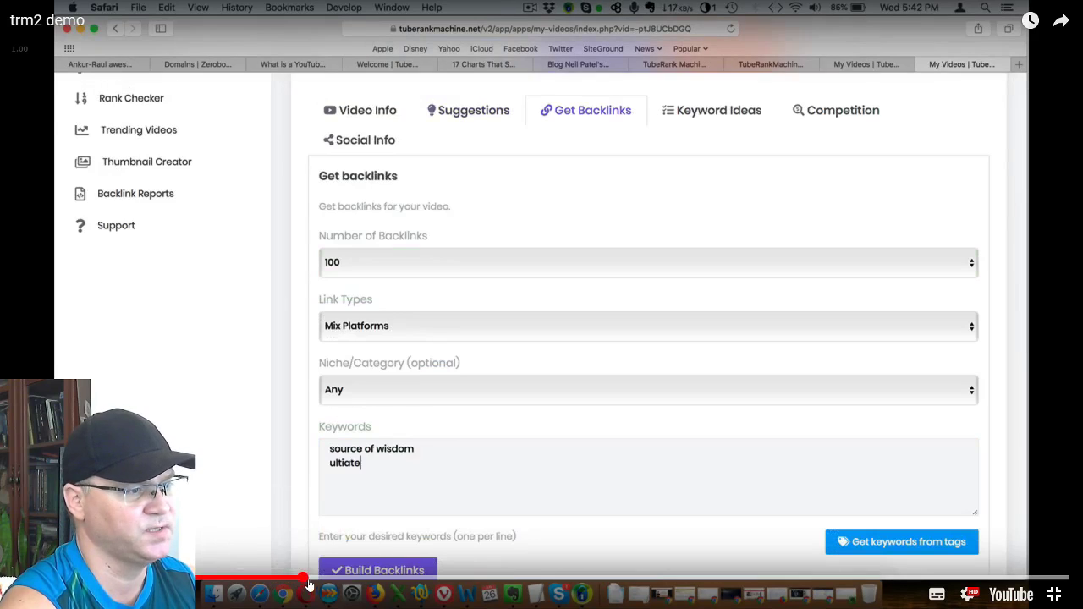
pyautogui.click(318, 582)
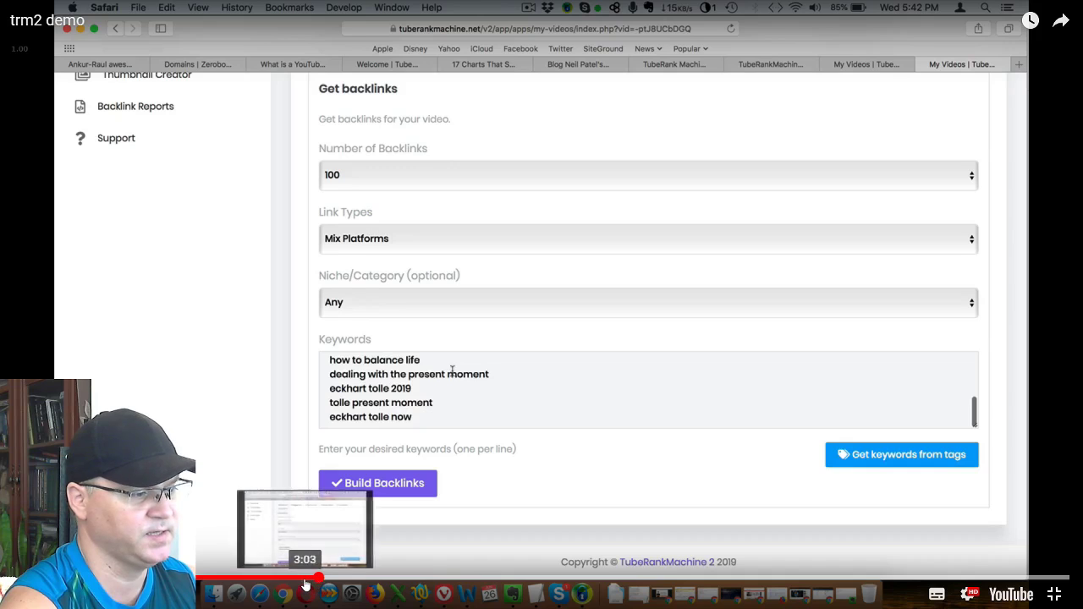
pyautogui.click(305, 583)
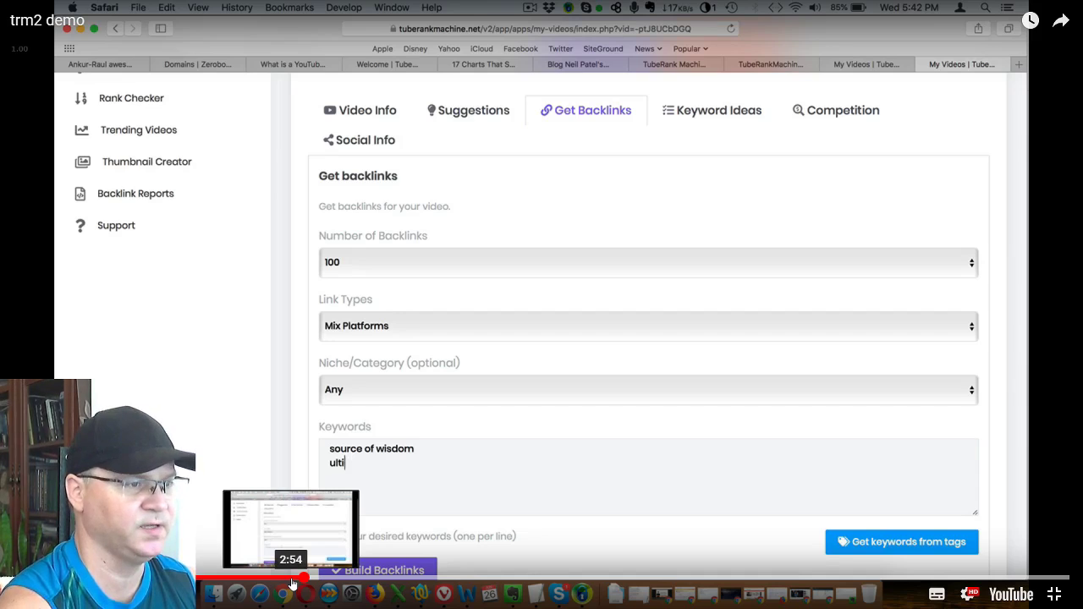
pyautogui.moveTo(321, 581)
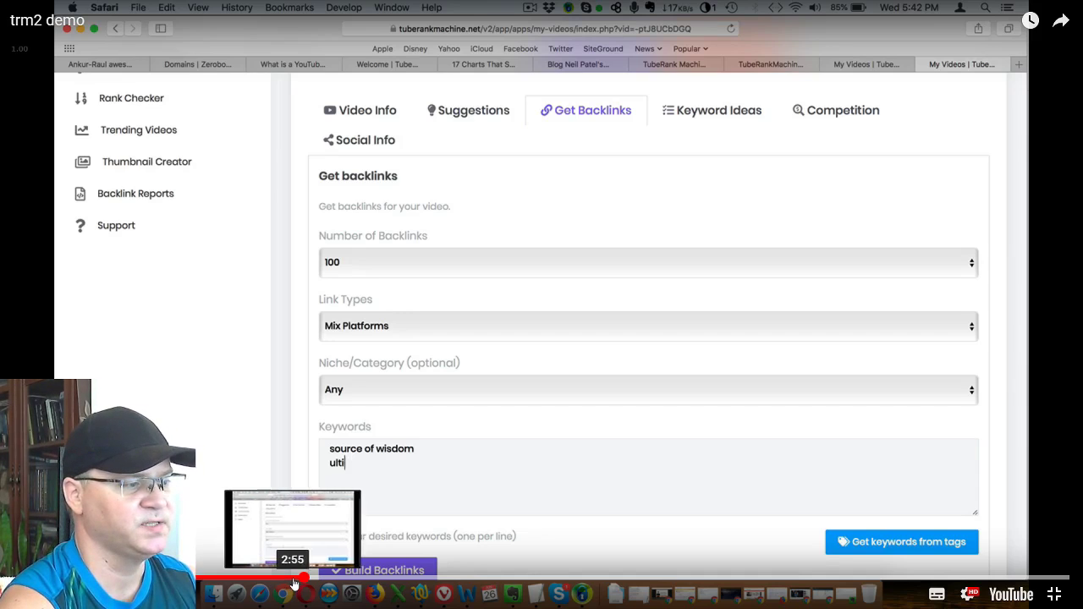
pyautogui.click(292, 584)
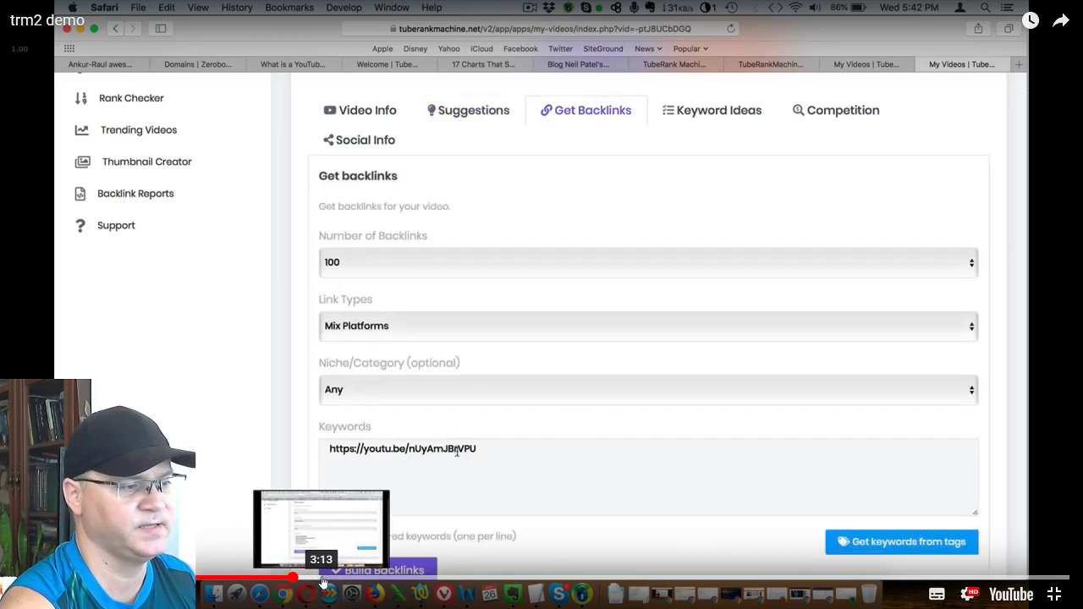
pyautogui.click(610, 442)
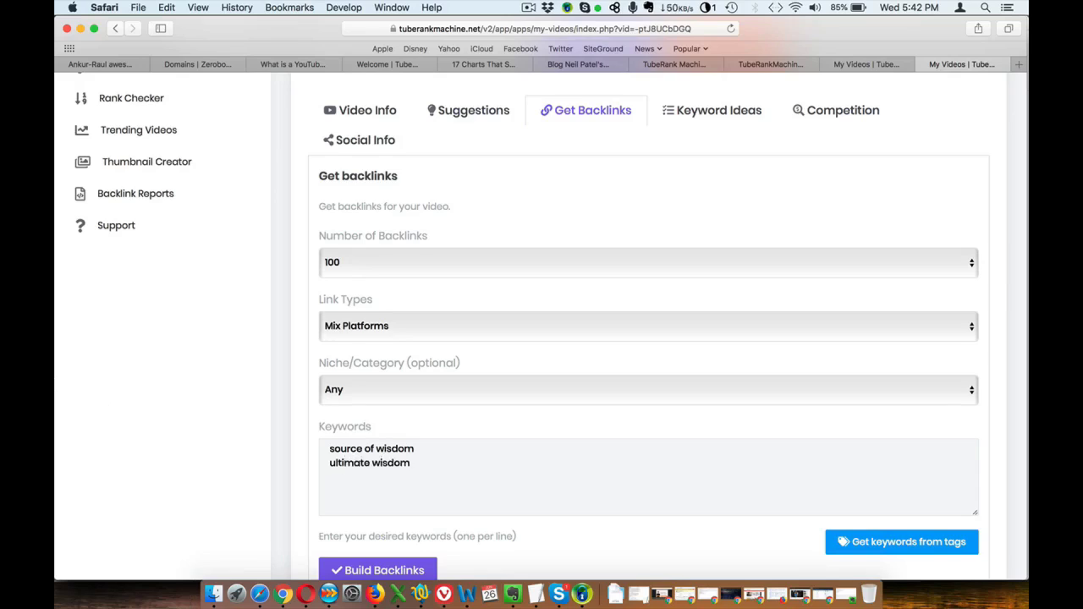
# - Fill the keywords from the video's tags and skip ahead to the 100-backlink submission
pyautogui.scroll(-2, 589, 423)
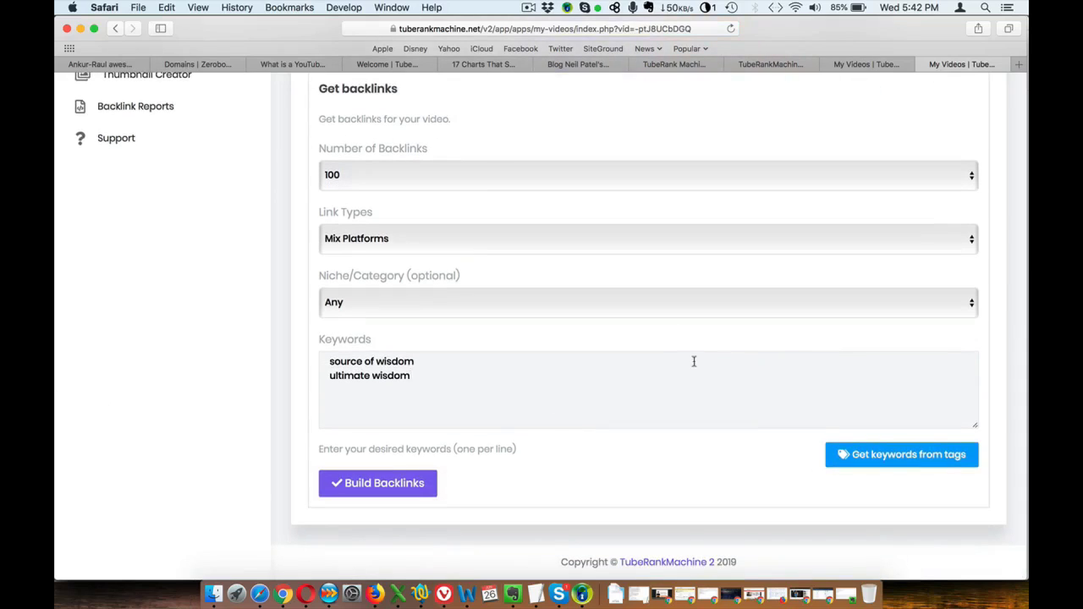
pyautogui.click(873, 462)
pyautogui.scroll(-1, 517, 381)
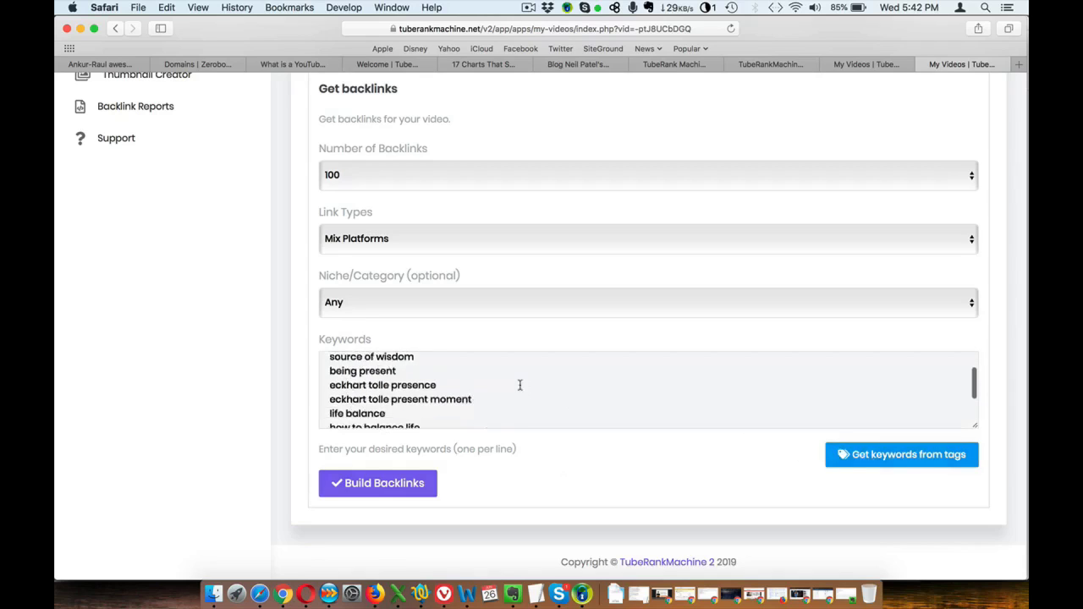
pyautogui.scroll(-2, 518, 372)
pyautogui.scroll(-1, 423, 406)
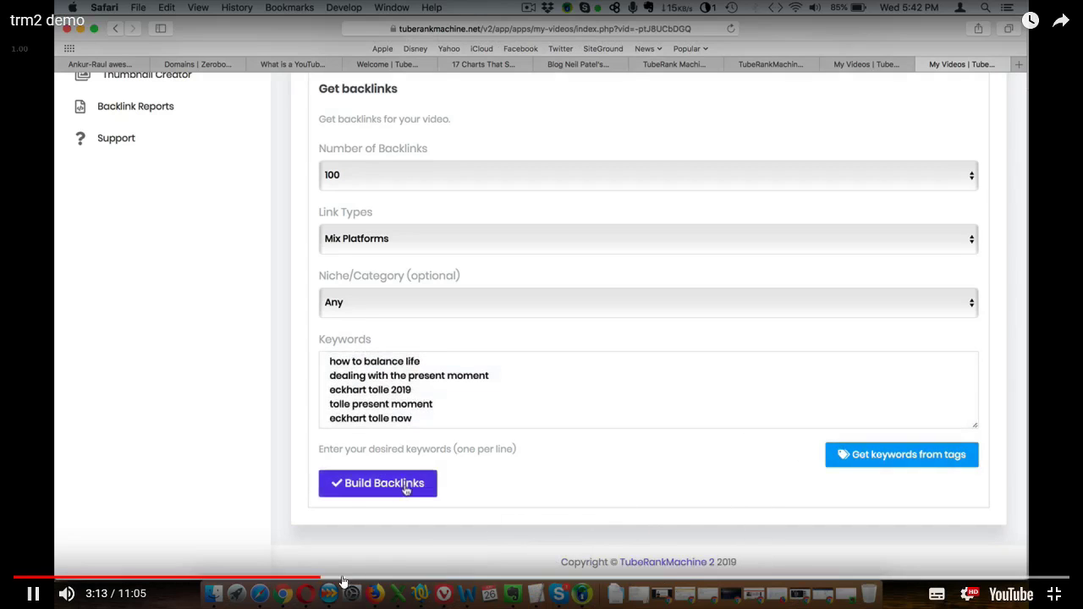
pyautogui.click(339, 579)
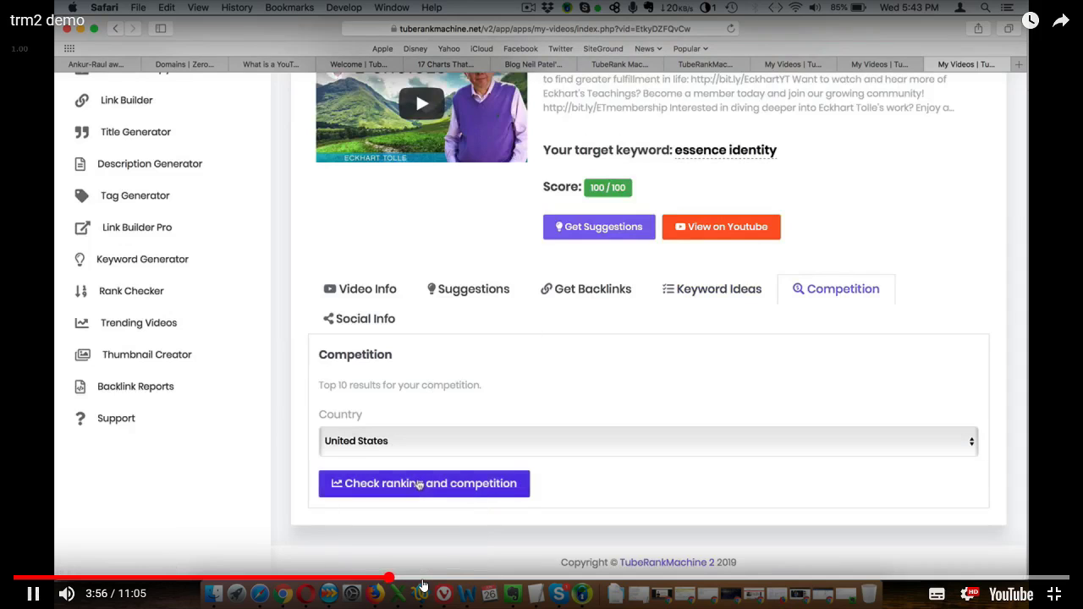
# - Seek past the Social Info results to My Channel: 177 videos, 614,925 subscribers, 90/100
pyautogui.click(433, 582)
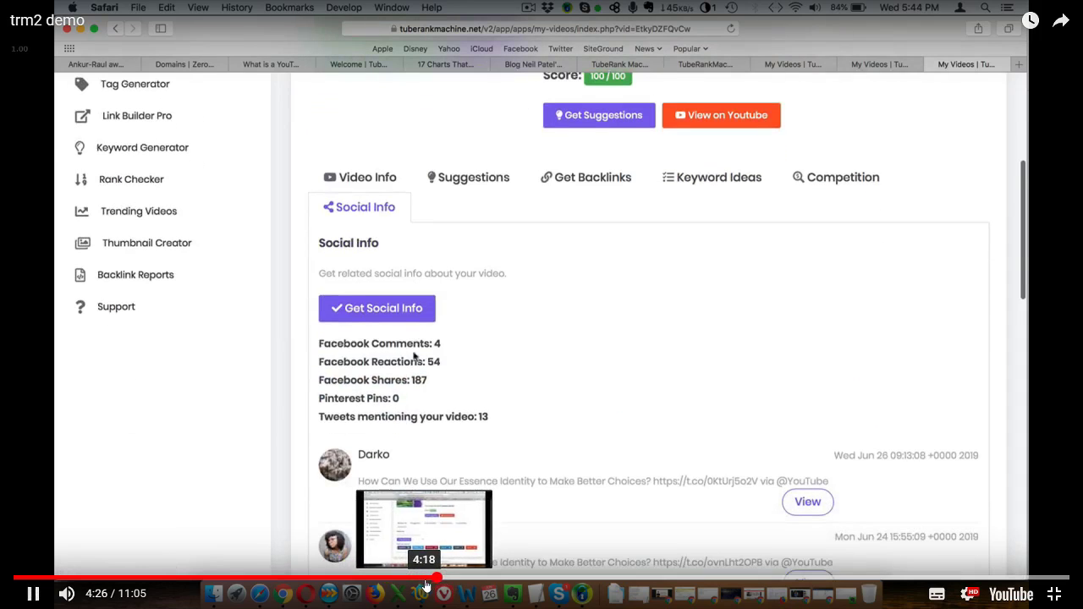
pyautogui.click(428, 582)
pyautogui.click(554, 478)
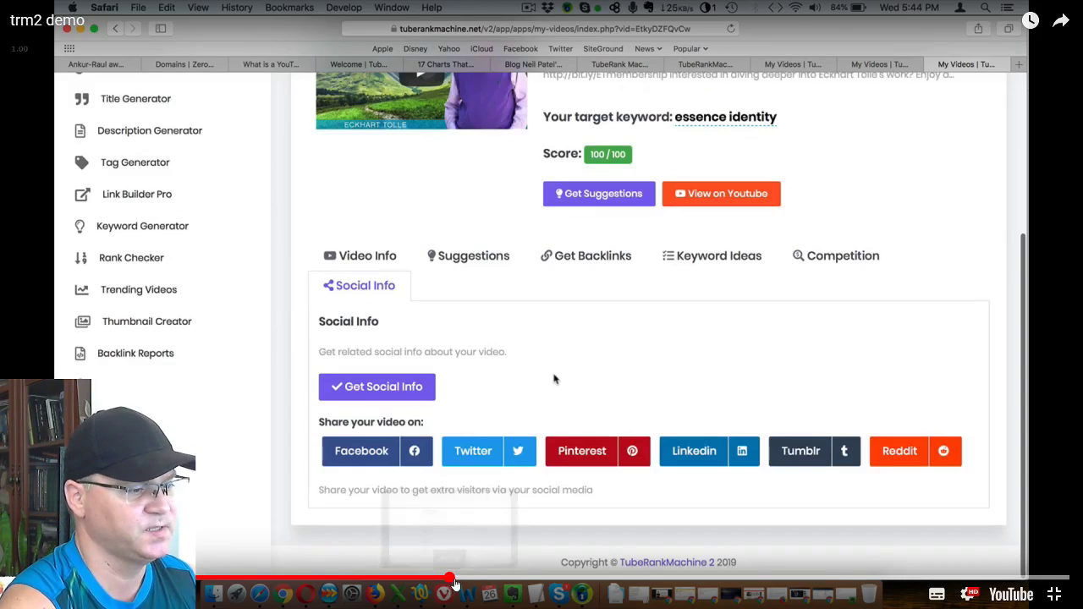
pyautogui.click(474, 579)
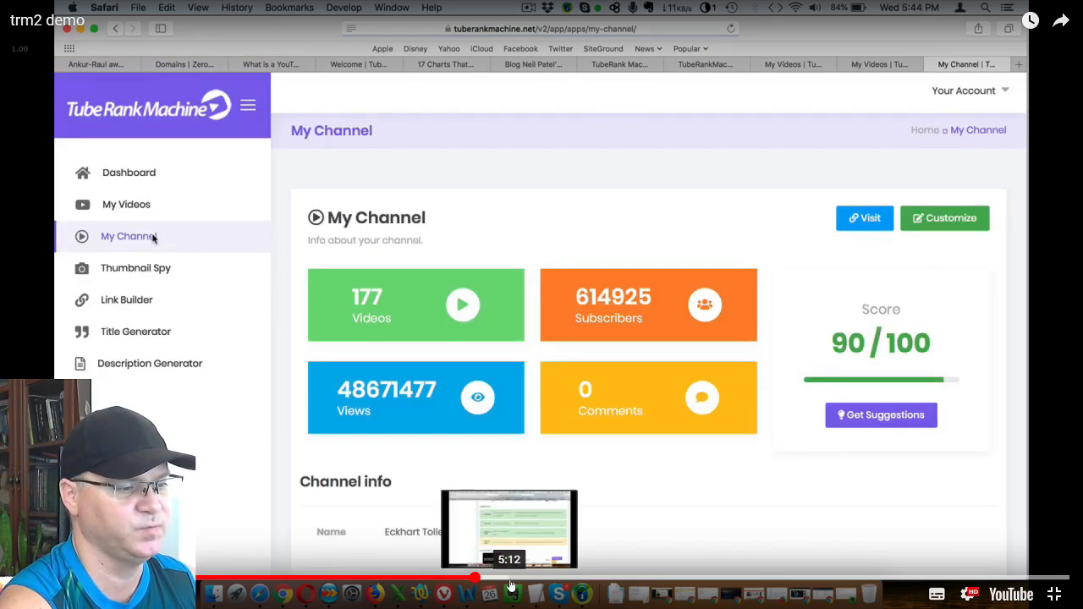
pyautogui.moveTo(512, 579)
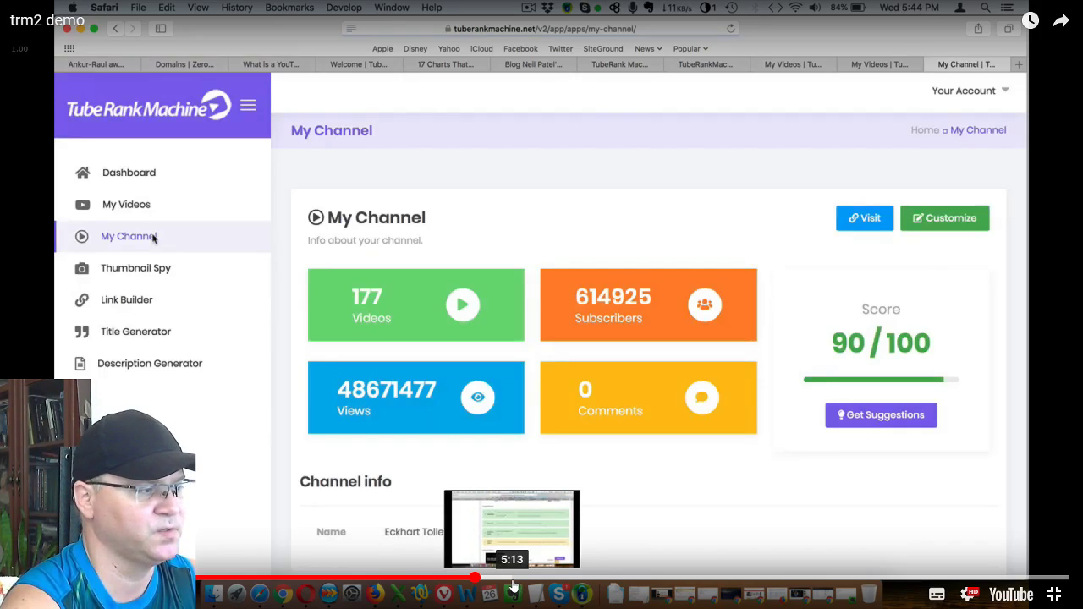
# - Skip the demo past Thumbnail Spy, My Videos and Title Generator to Tag Generator, leaving fullscreen
pyautogui.moveTo(520, 584); pyautogui.dragTo(589, 584)
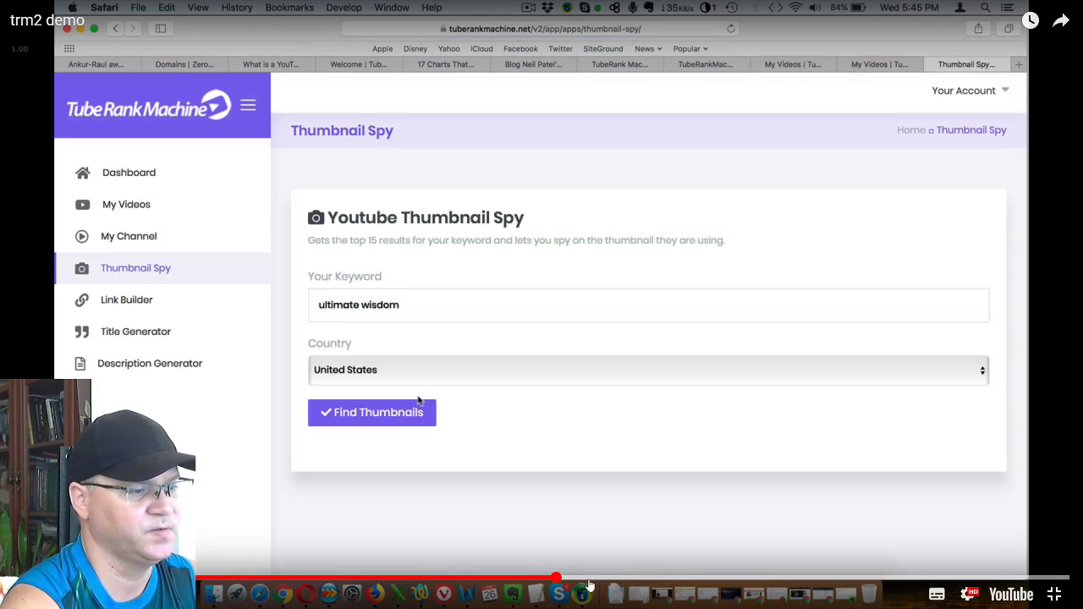
pyautogui.click(626, 584)
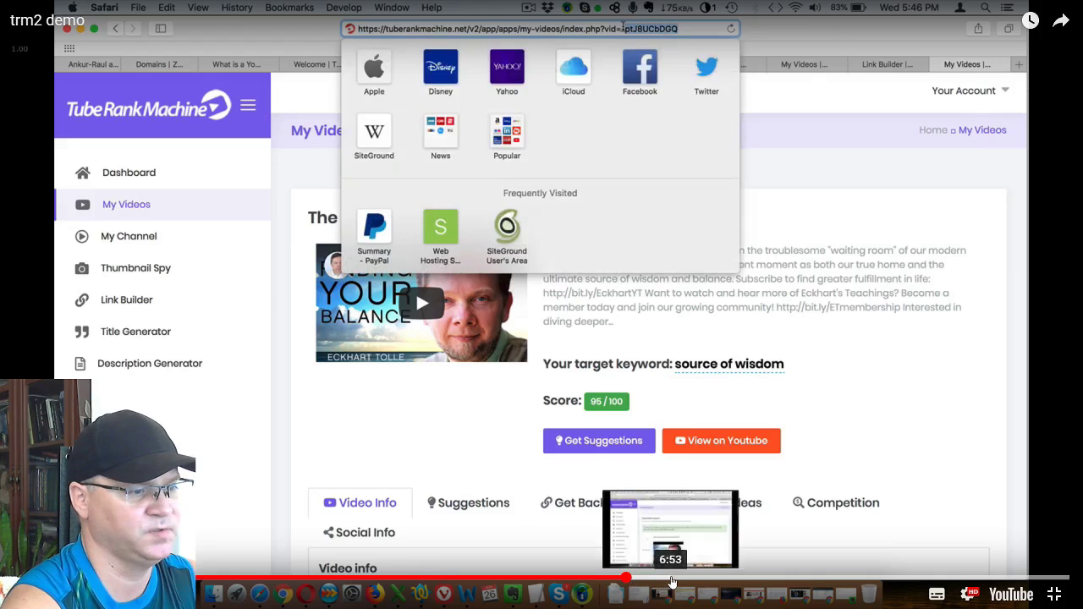
pyautogui.click(669, 584)
pyautogui.click(712, 584)
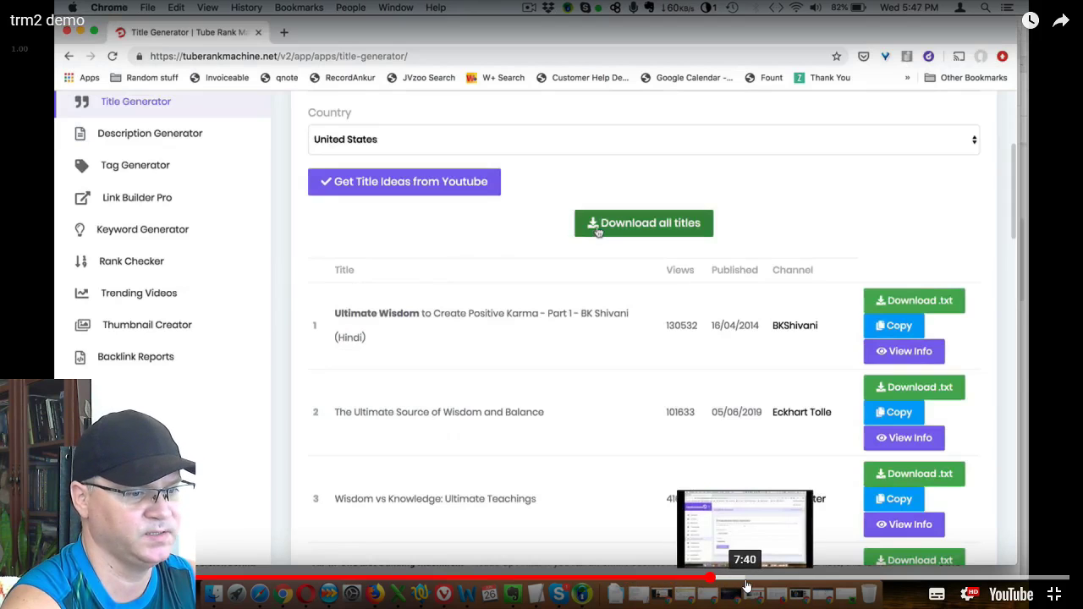
pyautogui.click(745, 584)
pyautogui.click(777, 582)
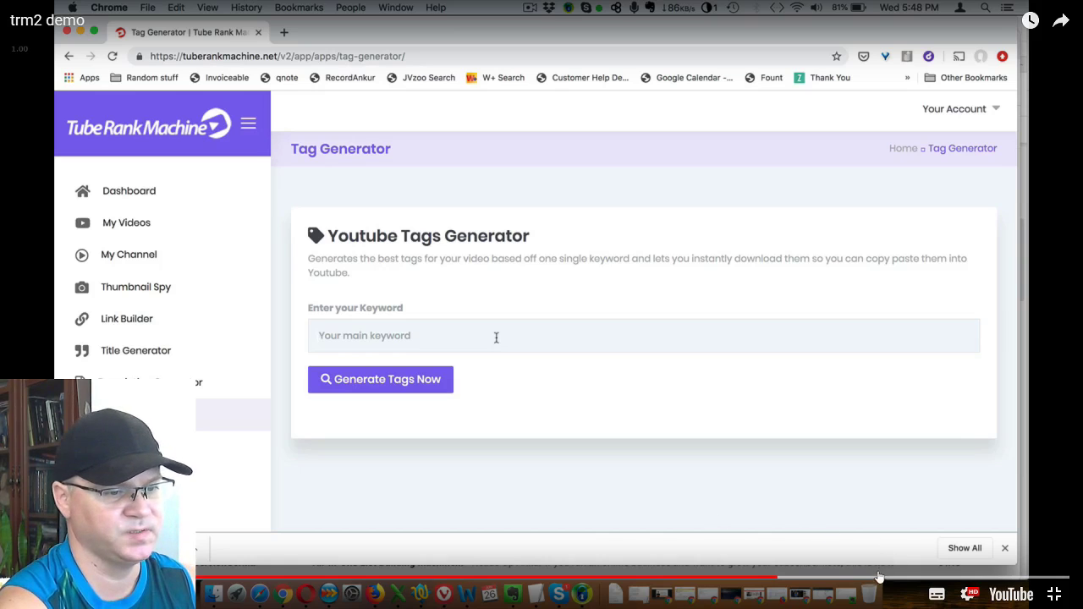
pyautogui.press('Escape')
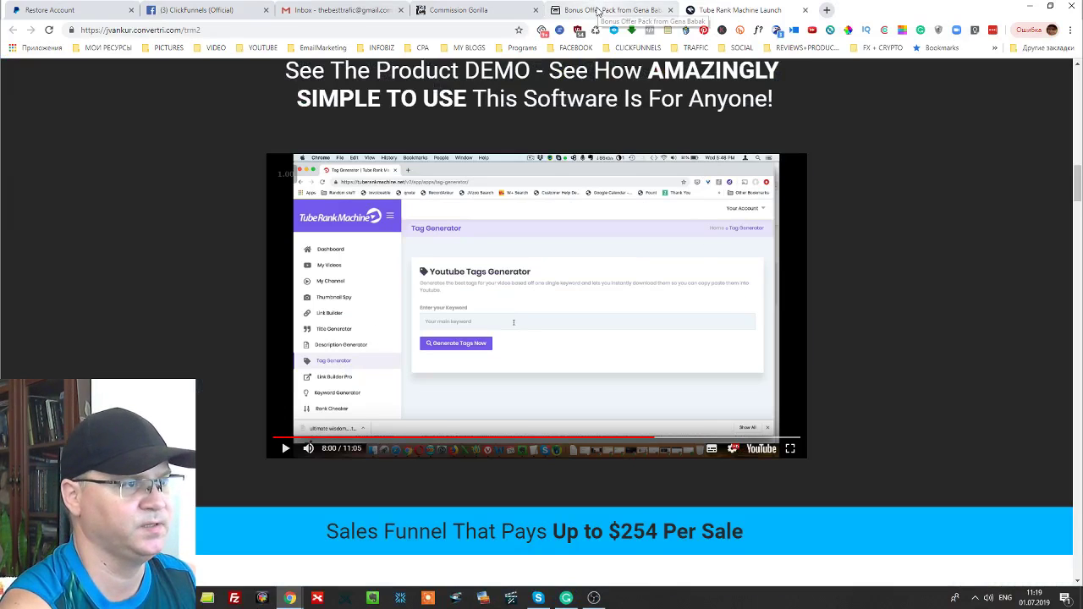
# - Scroll the Bonus Offer Pack page down to the Bonus #2 and #3 listings
pyautogui.click(609, 10)
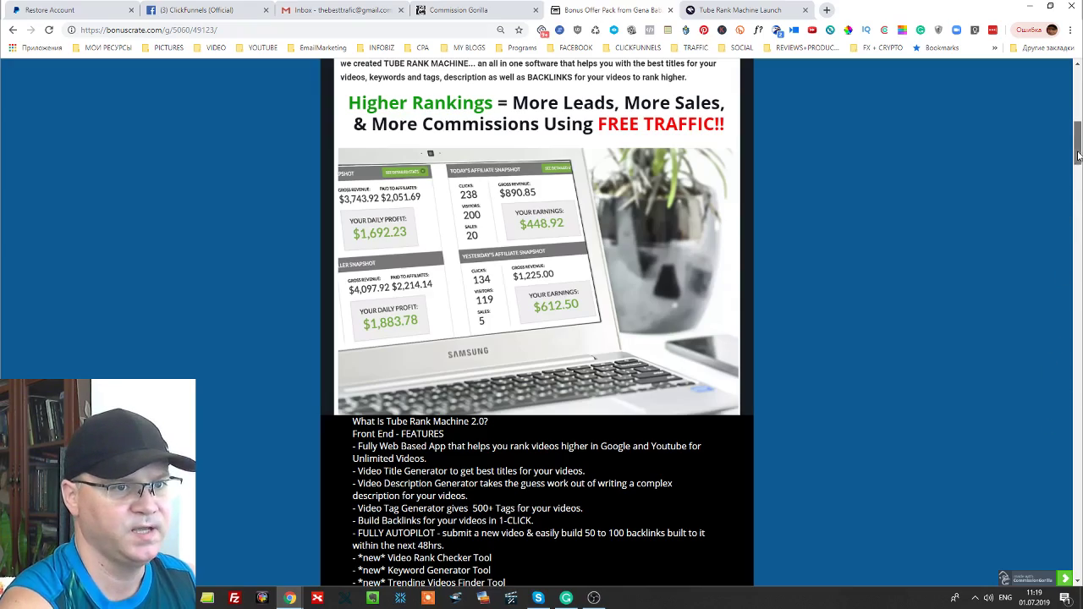
pyautogui.moveTo(1077, 144)
pyautogui.mouseDown()
pyautogui.moveTo(1077, 449)
pyautogui.moveTo(1018, 458)
pyautogui.mouseUp()
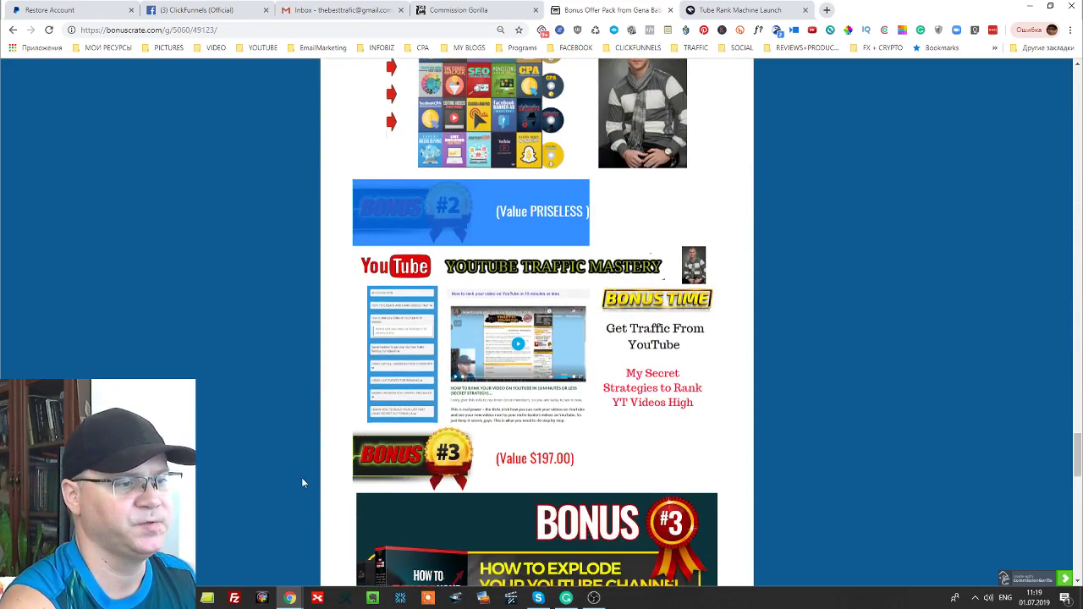